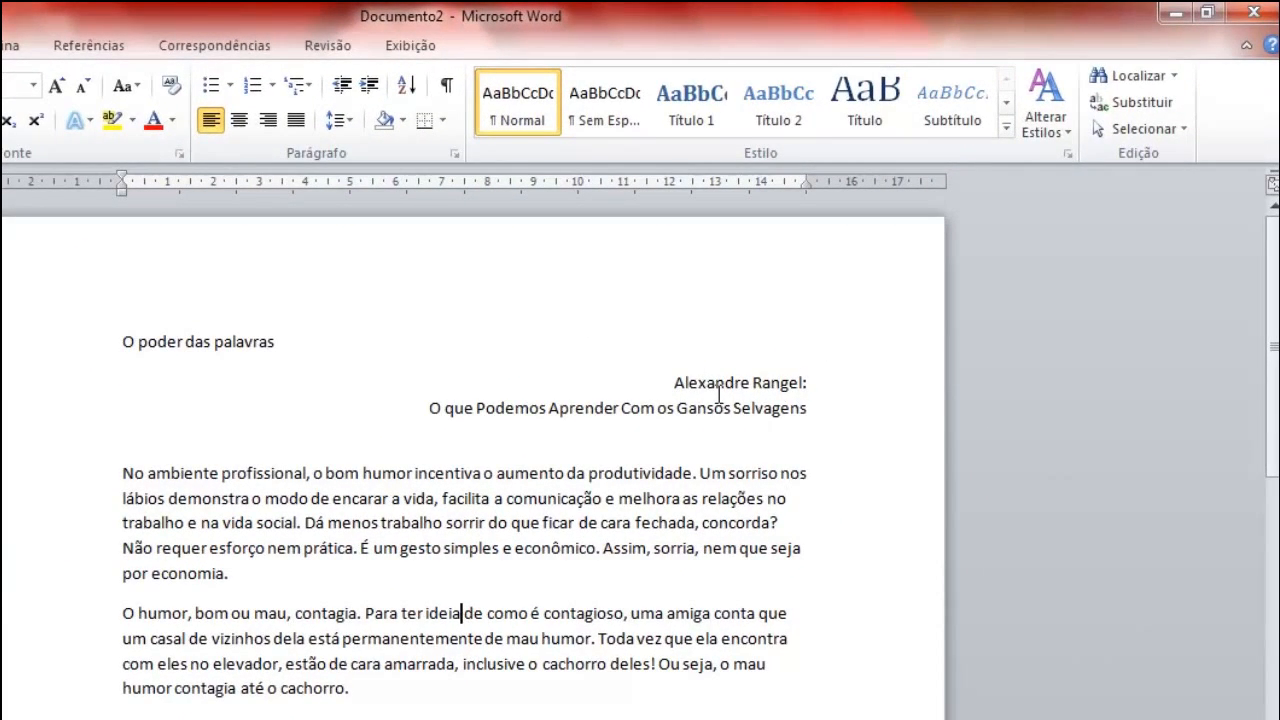
Step: Left-align the author line and the source line beneath the title
left_click_drag(669, 377, 812, 414)
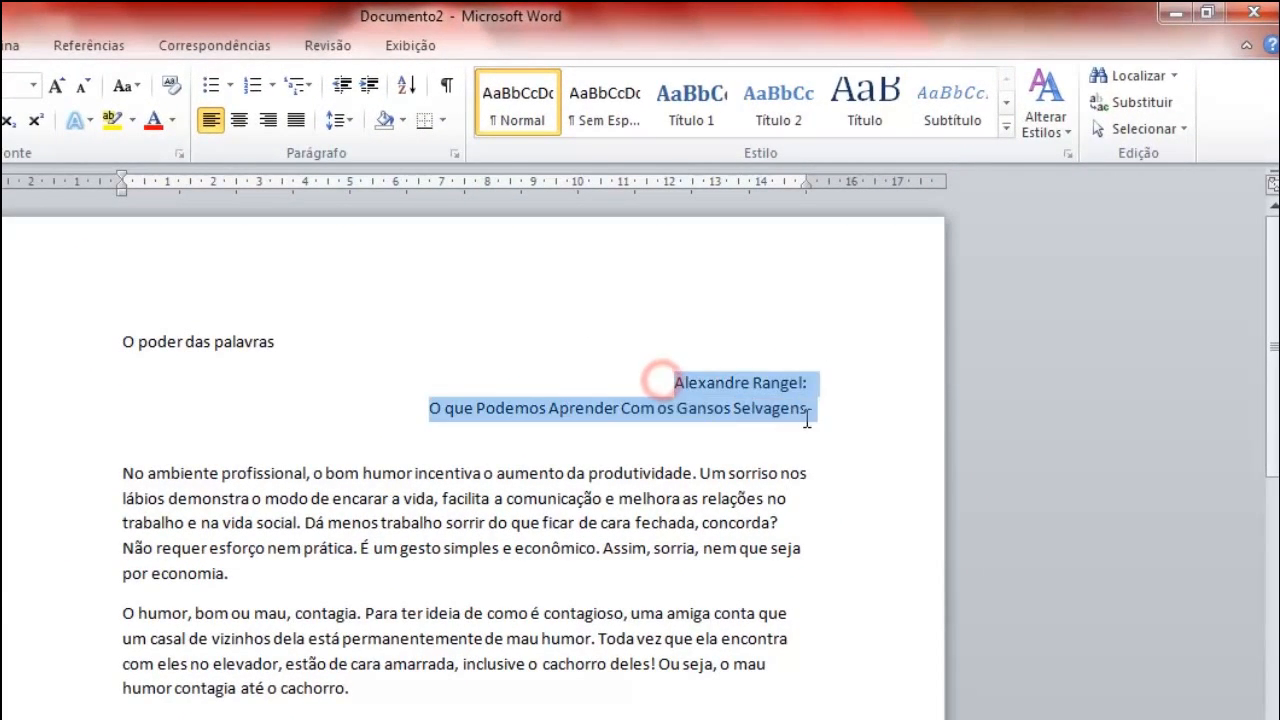
left_click(211, 120)
left_click(592, 347)
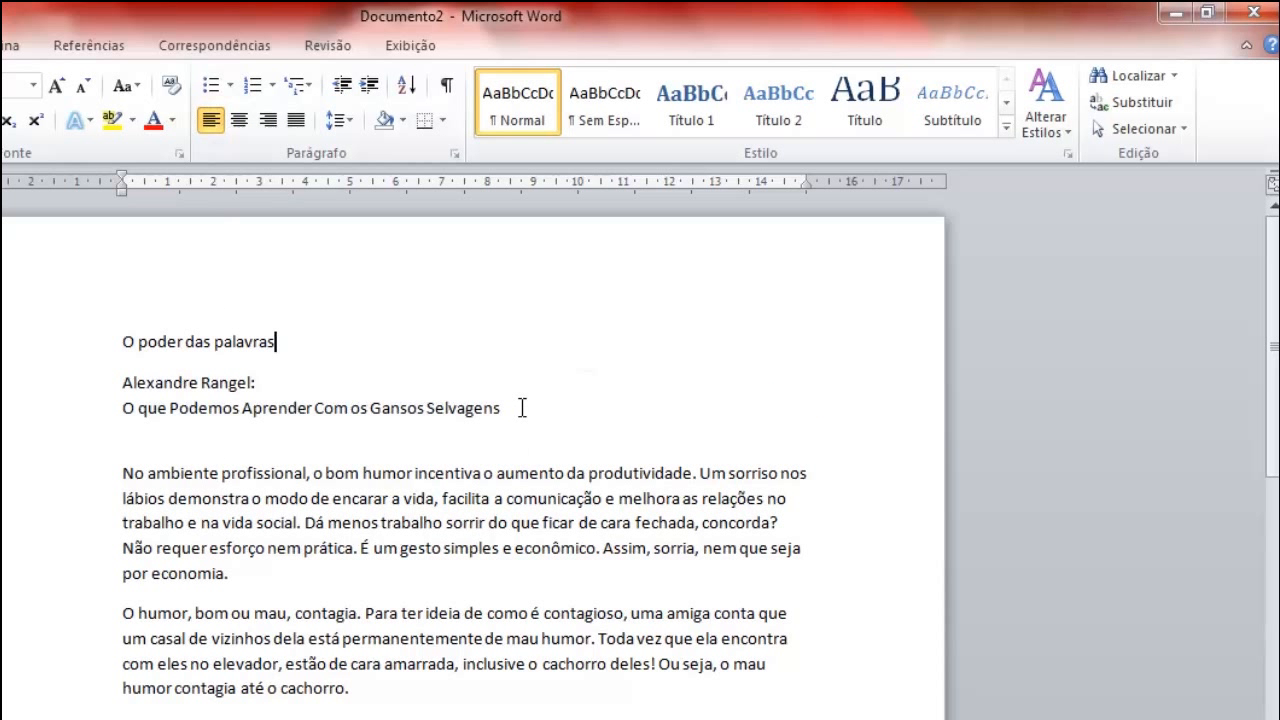
scroll(510, 441, "down", 2)
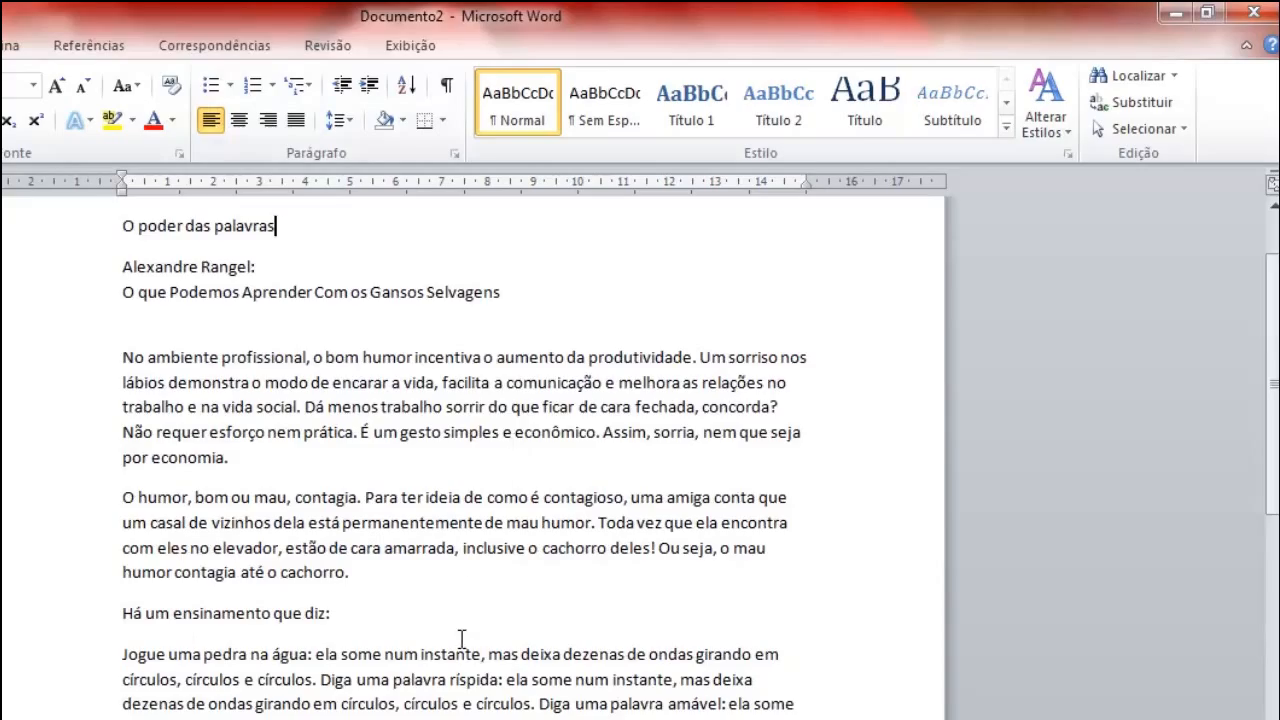
scroll(463, 638, "up", 2)
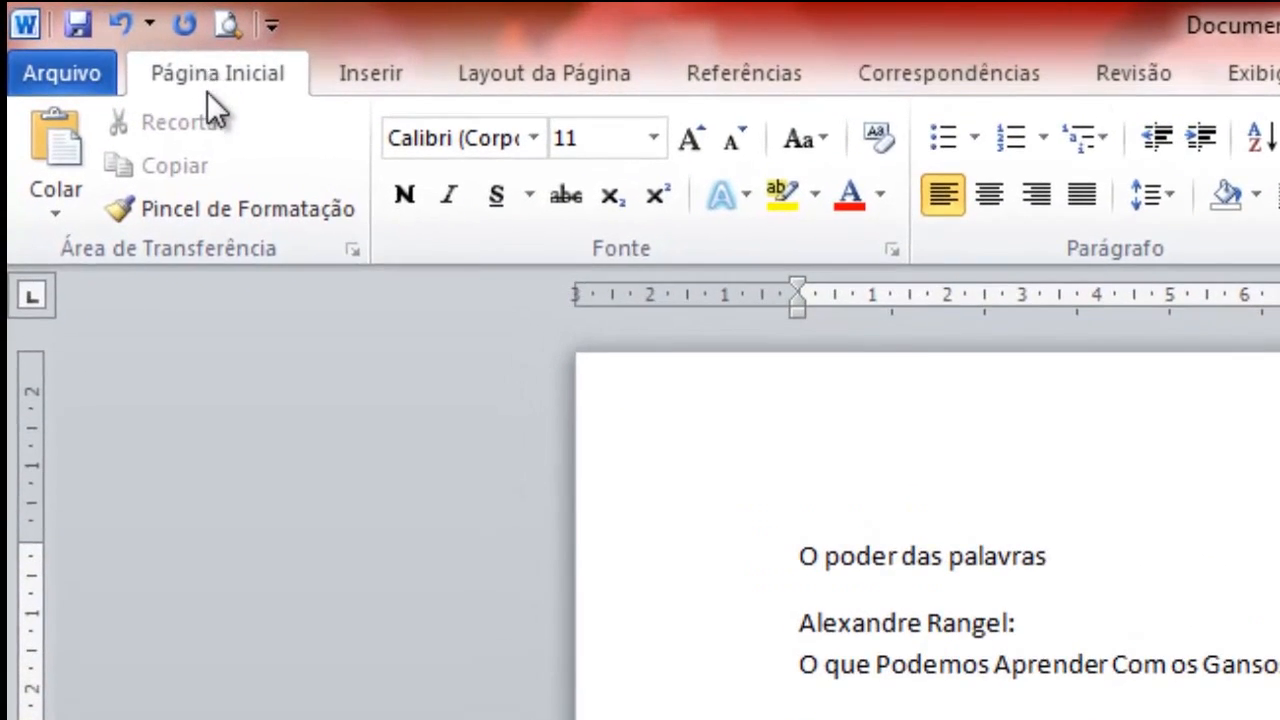
left_click(386, 69)
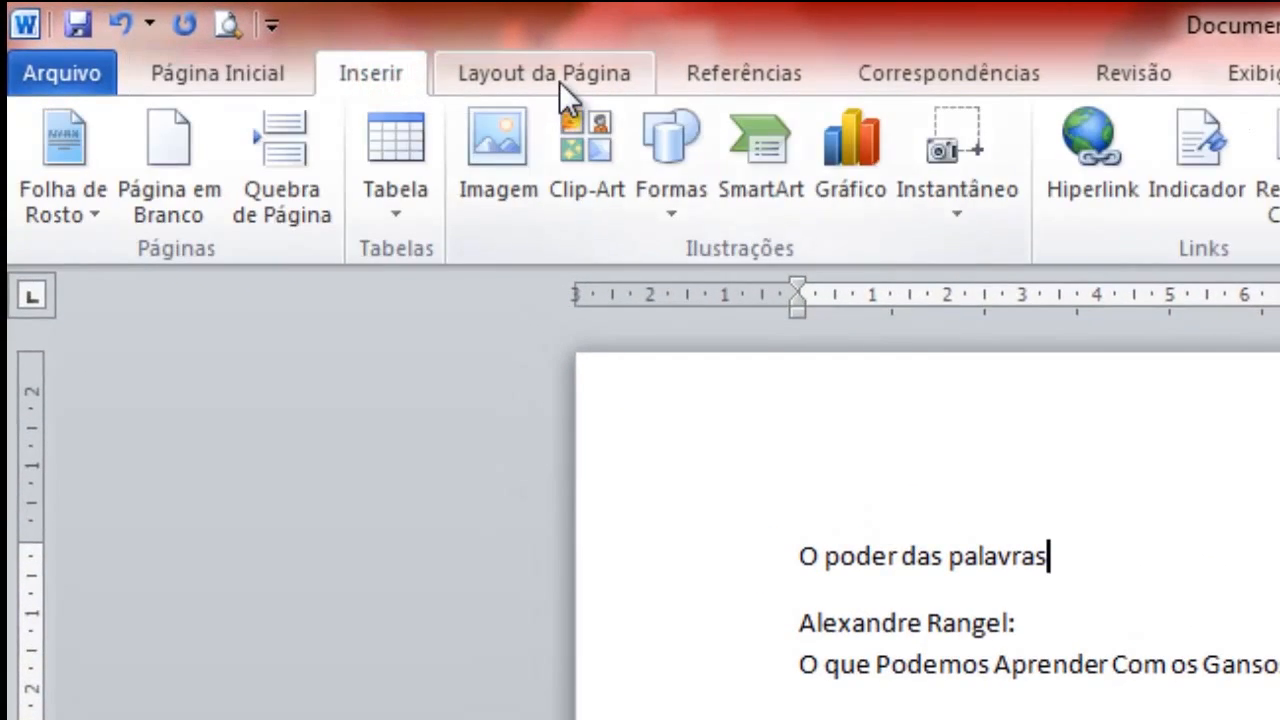
left_click(560, 78)
left_click(798, 80)
left_click(958, 76)
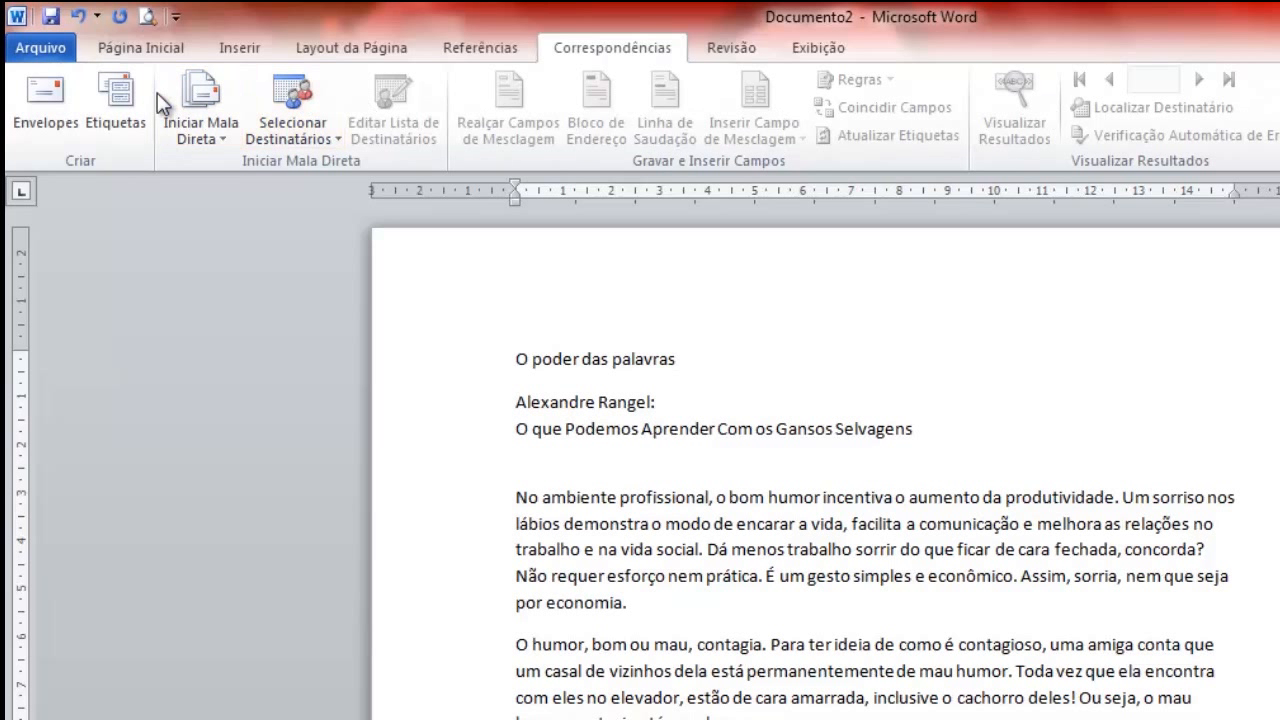
left_click(118, 45)
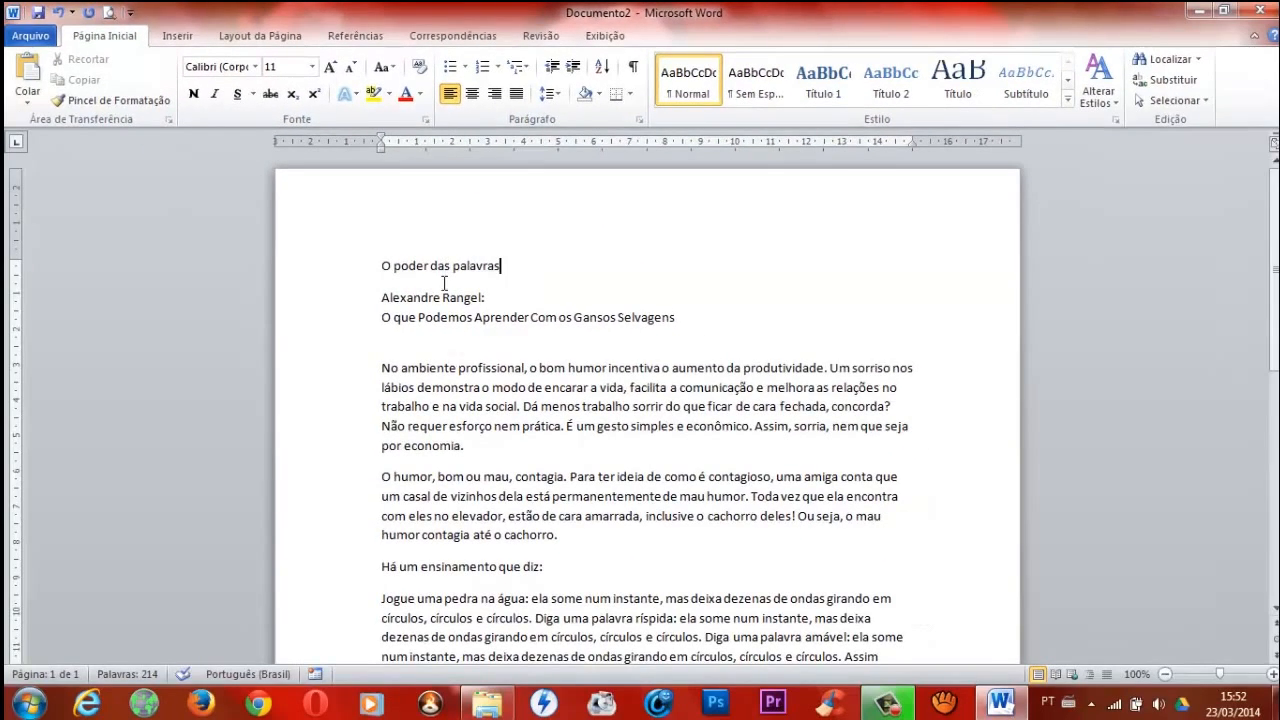
scroll(446, 281, "down", 3)
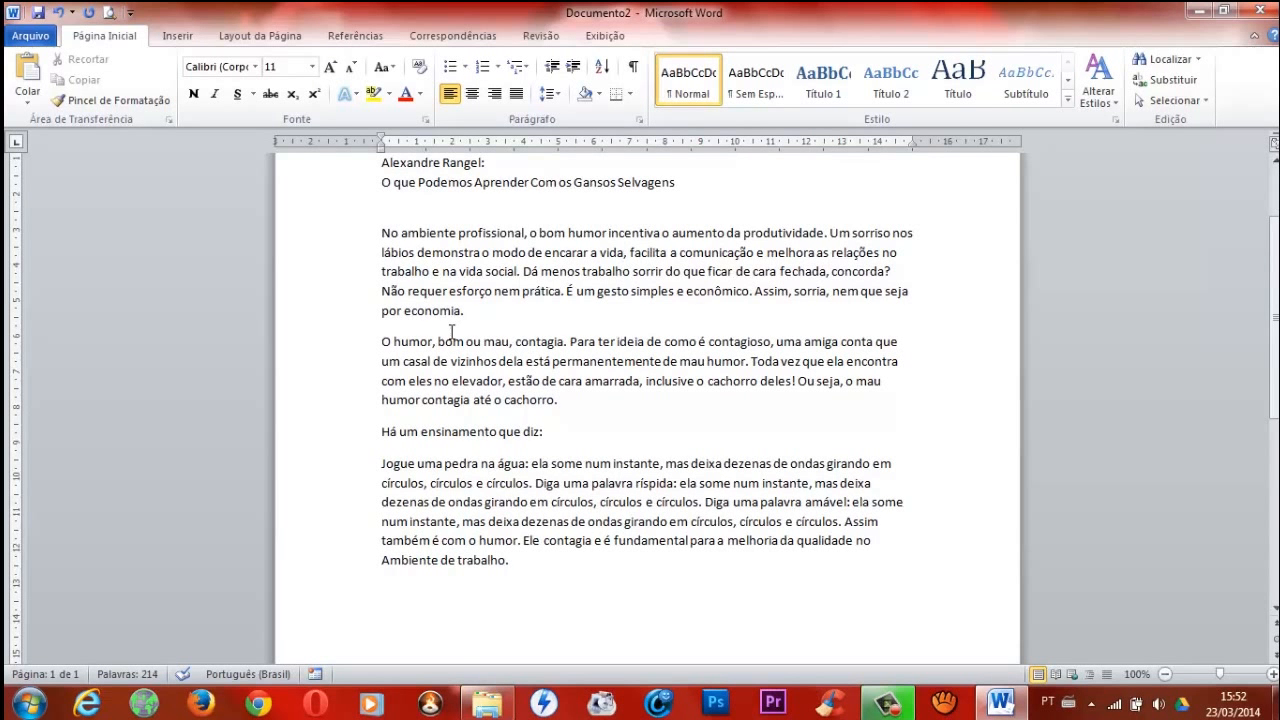
scroll(451, 331, "up", 3)
Step: Select the title line "O poder das palavras" and clear the selection
left_click_drag(382, 264, 515, 264)
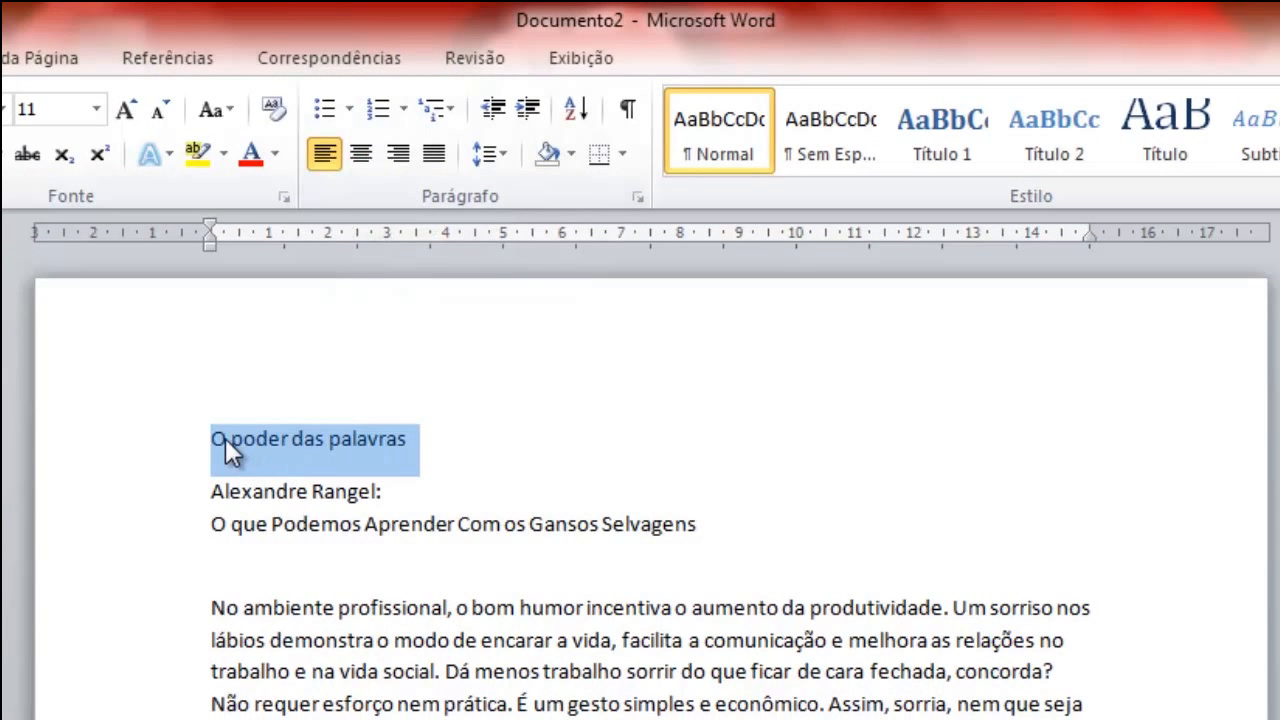
left_click(163, 443)
left_click(482, 462)
left_click_drag(482, 464, 194, 448)
left_click(414, 446)
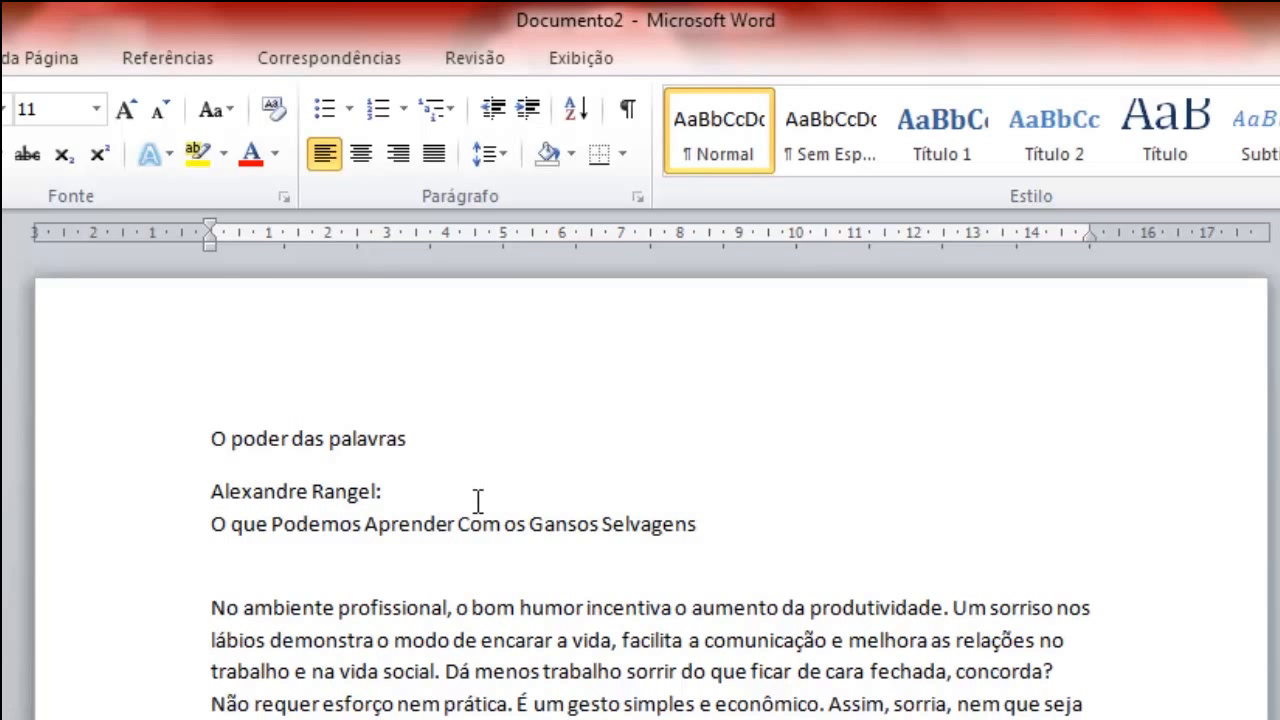
scroll(726, 686, "down", 10)
scroll(726, 686, "up", 8)
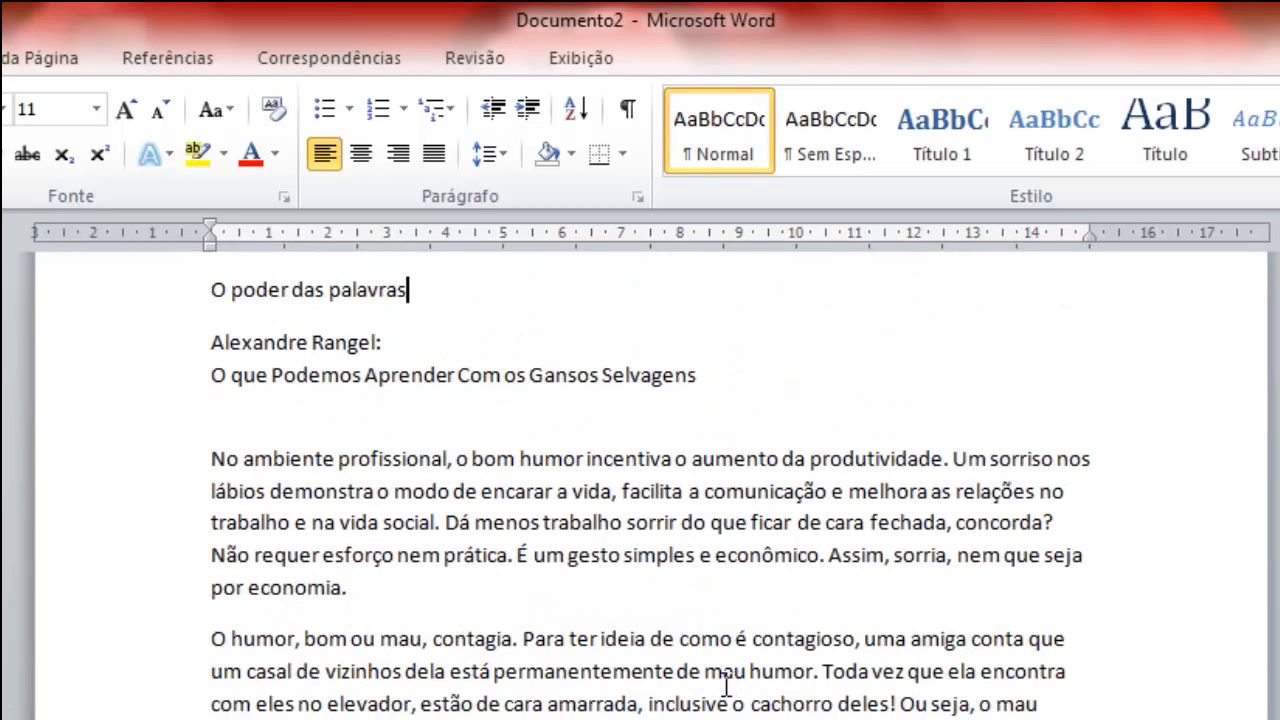
scroll(726, 686, "up", 3)
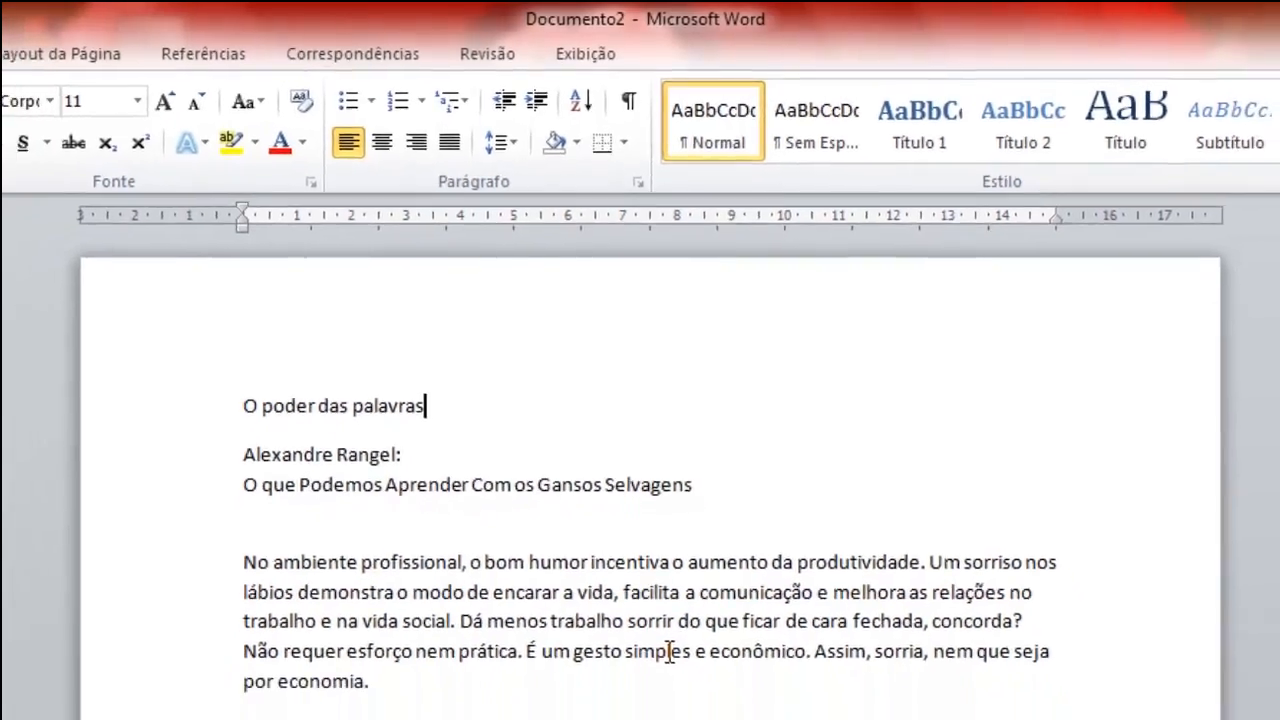
Step: Select the entire document text from its last line up to the title, repeat with Select All, and clear the selection
scroll(676, 703, "down", 5)
left_click_drag(645, 638, 283, 150)
scroll(565, 505, "down", 3)
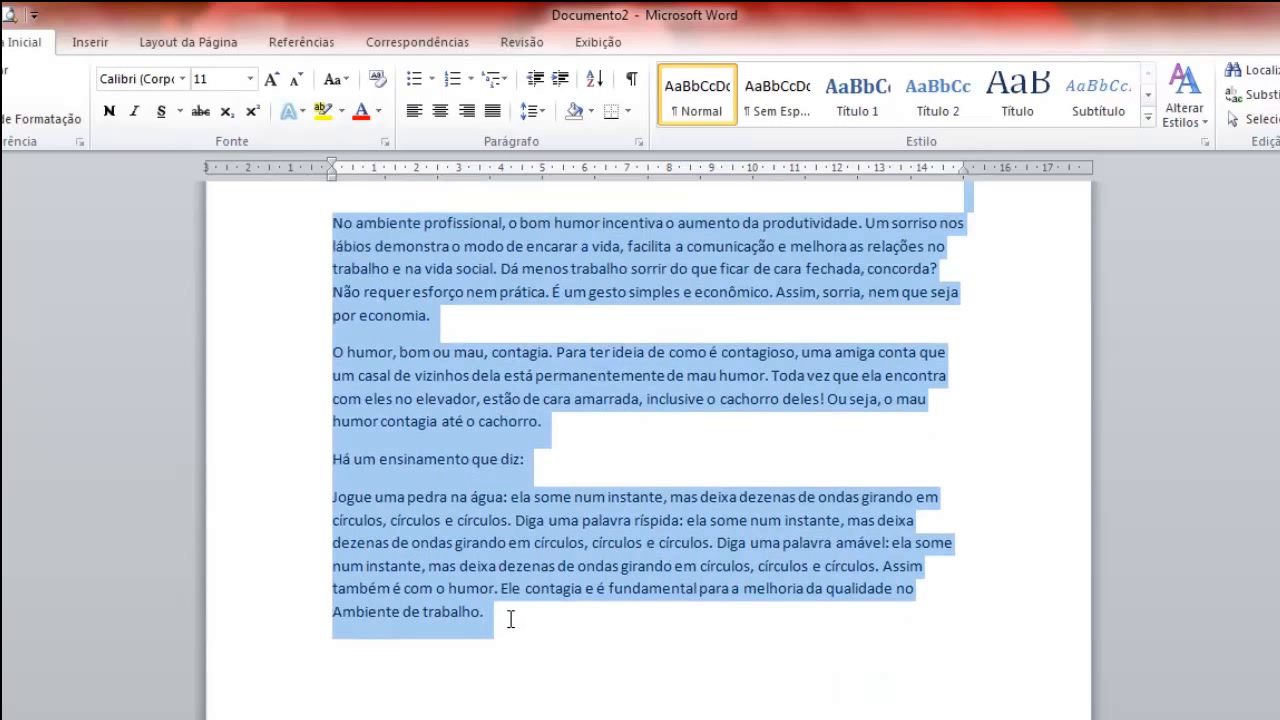
scroll(372, 388, "up", 4)
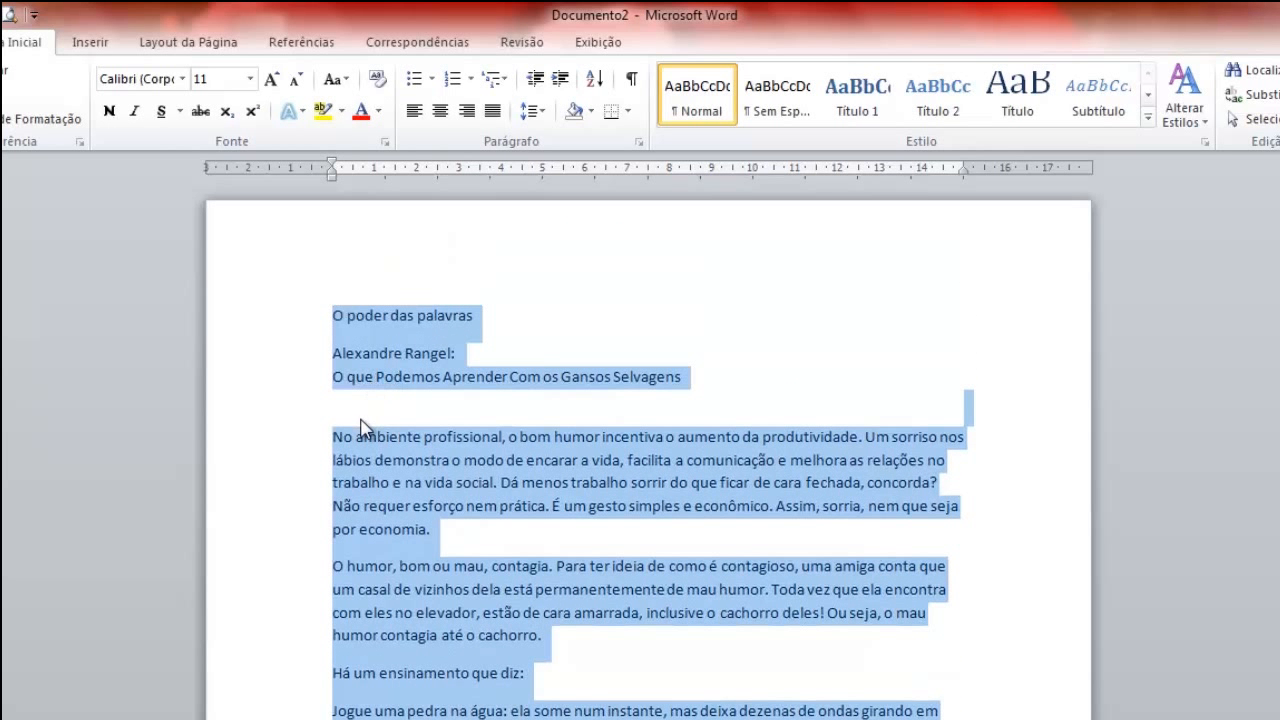
left_click(506, 324)
scroll(563, 405, "down", 1)
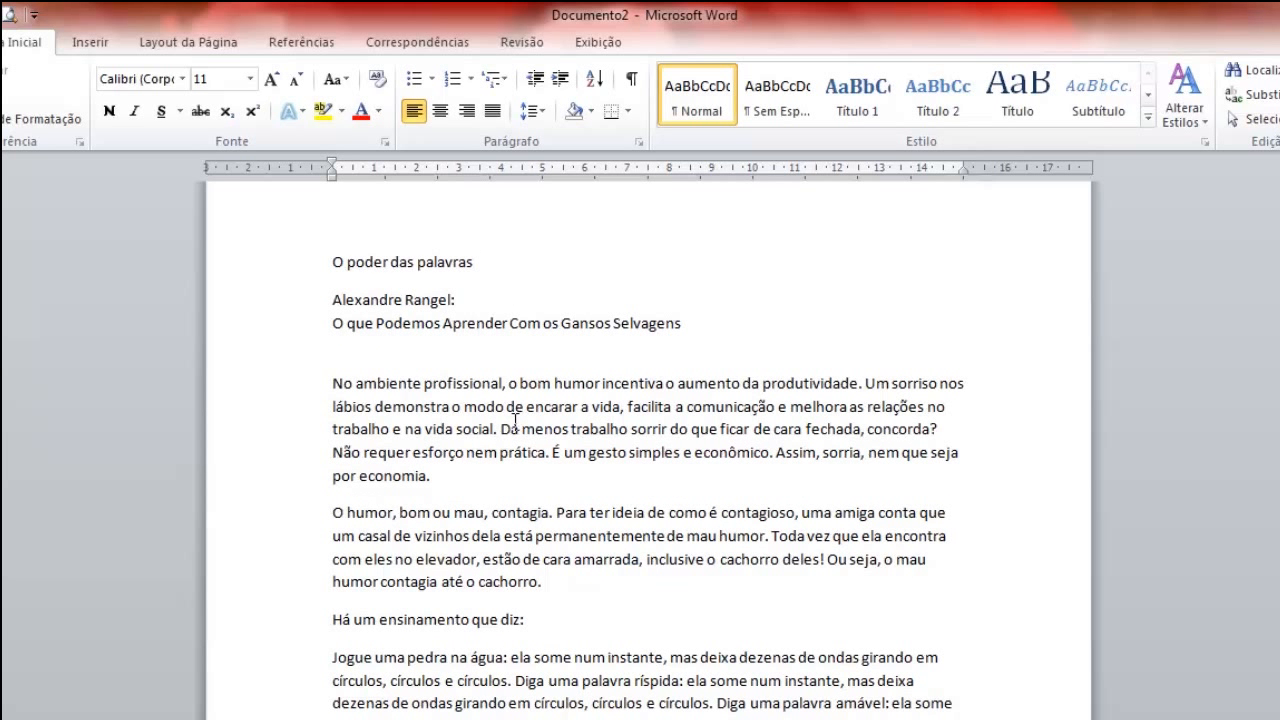
key("ctrl+a")
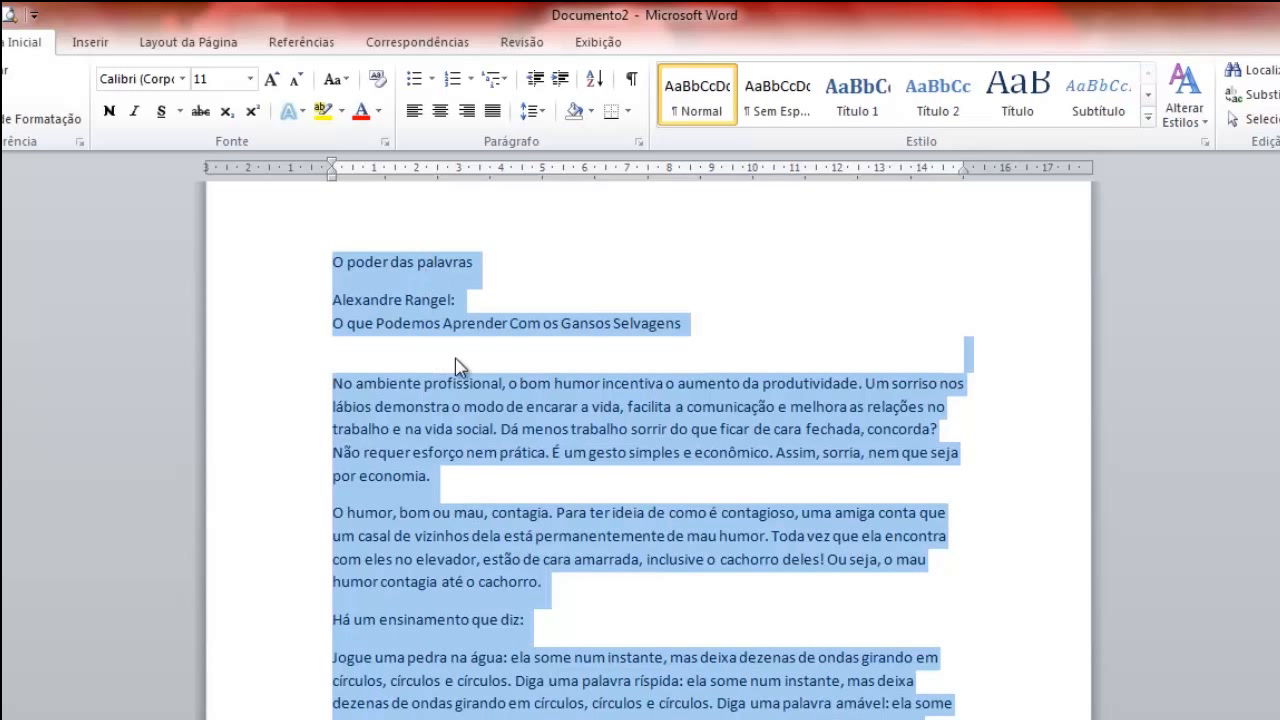
left_click(498, 263)
Step: Try centring the title "O poder das palavras", return it to left alignment, and undo a trial indent before it
left_click_drag(425, 263, 397, 264)
left_click(486, 267)
left_click_drag(486, 267, 320, 271)
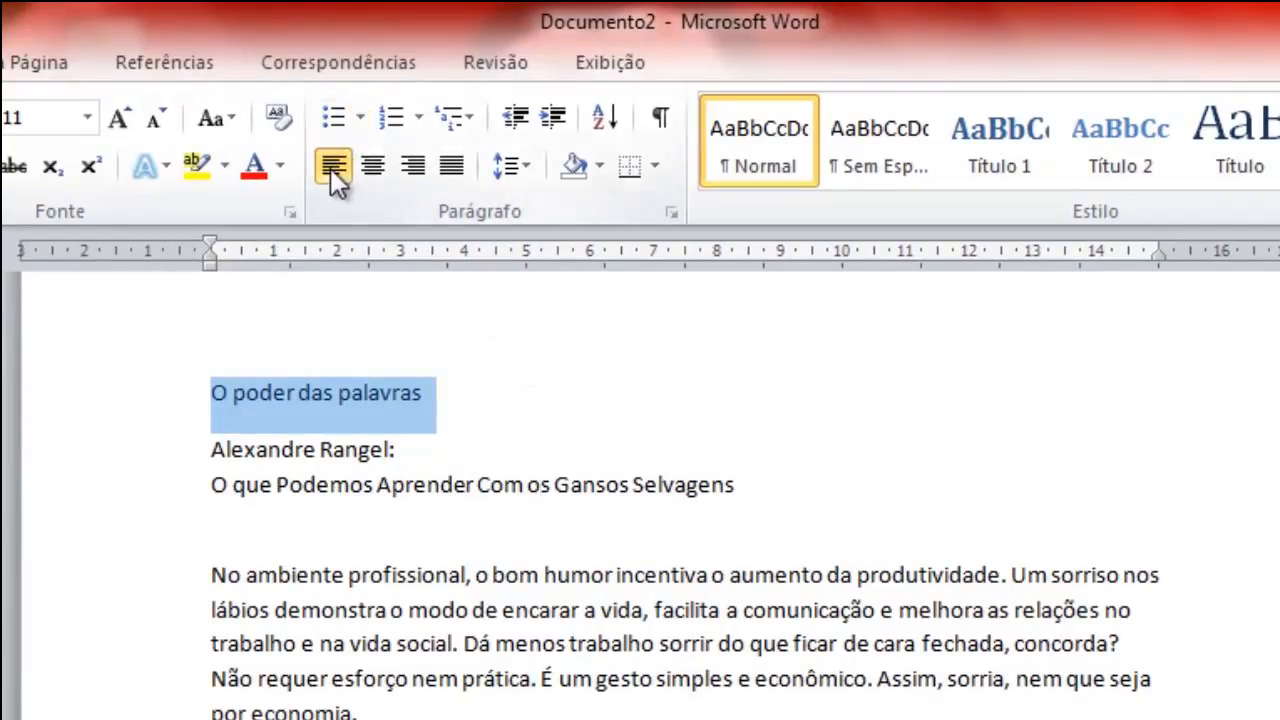
left_click(371, 164)
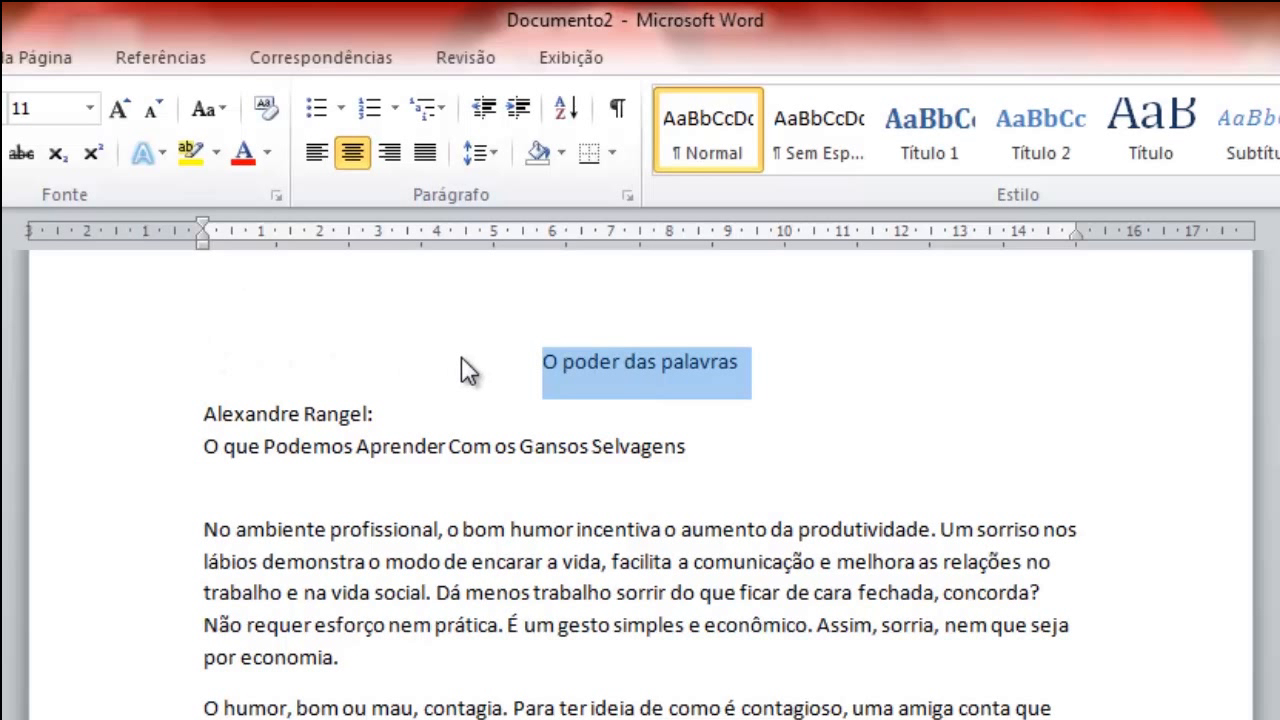
left_click(314, 155)
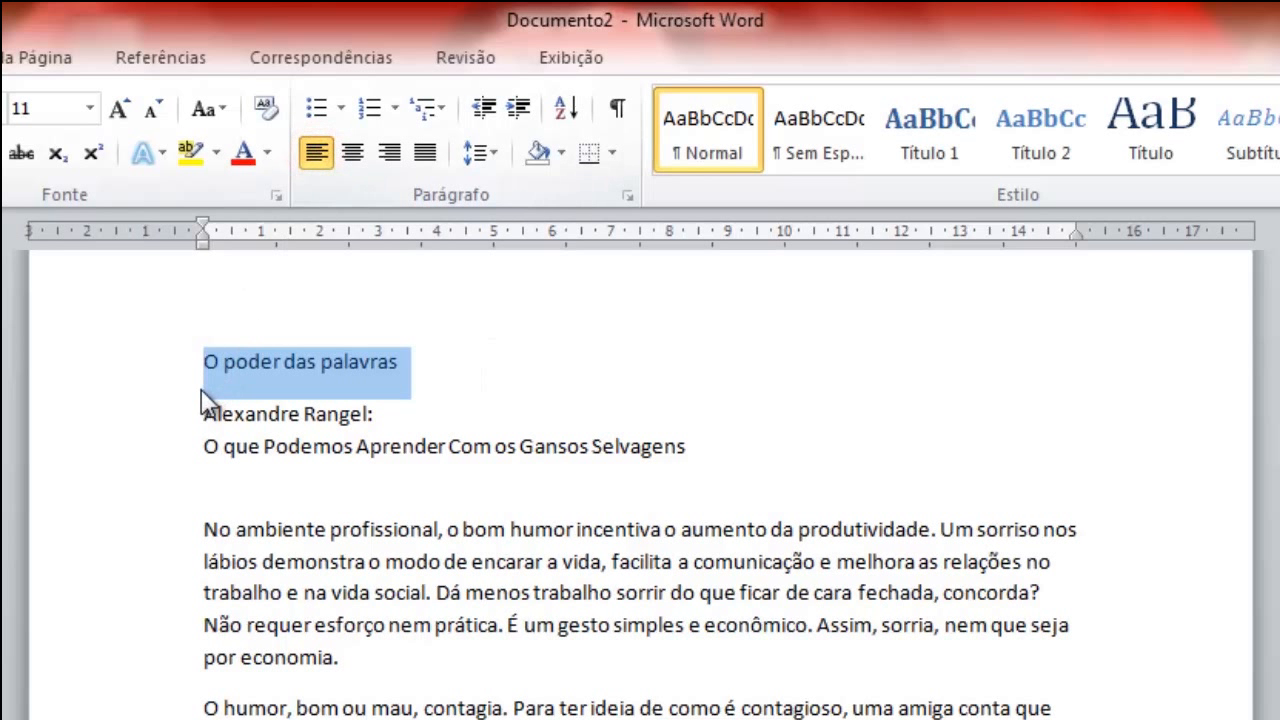
left_click(202, 364)
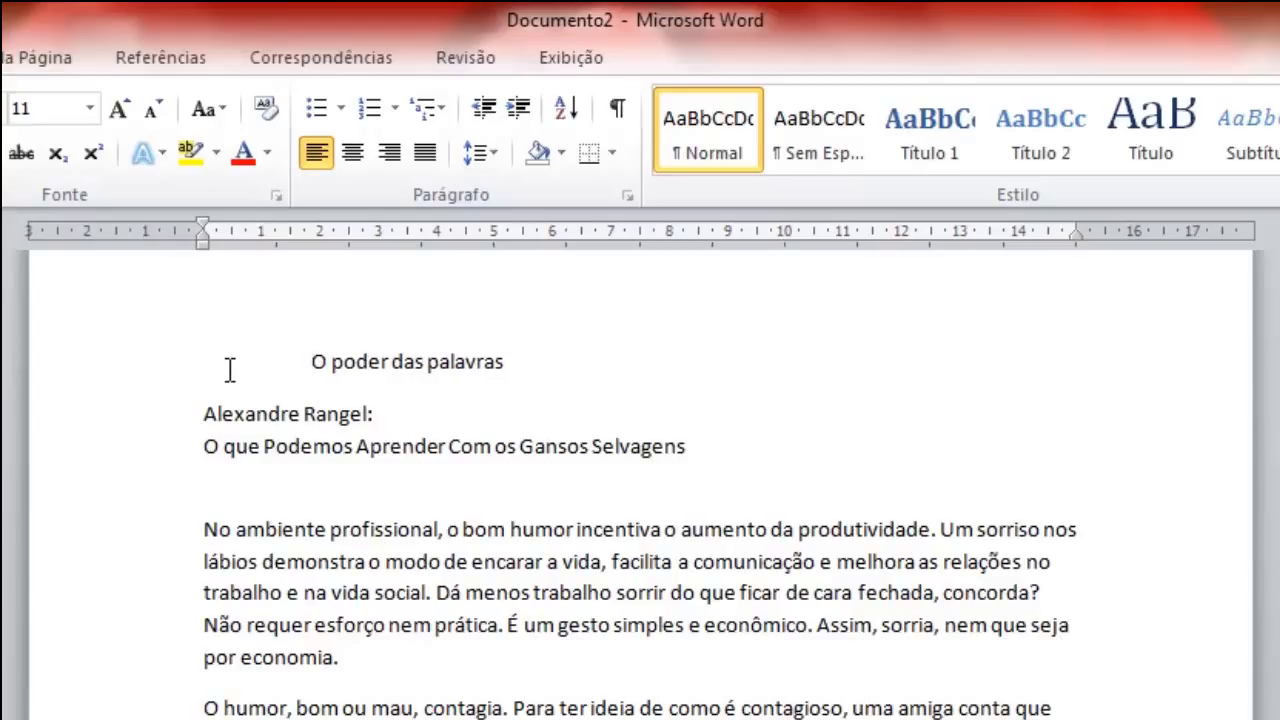
key("ctrl+z")
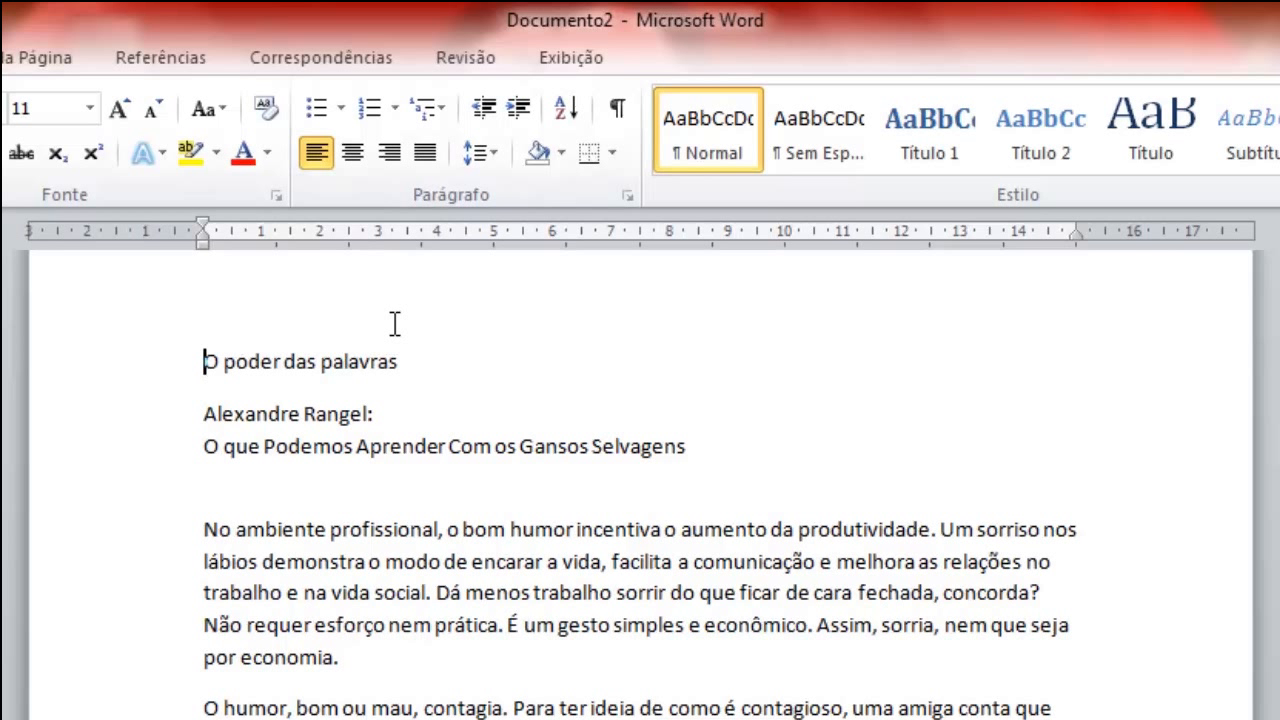
Step: Centre the title "O poder das palavras" and right-align the author and source lines beneath it
left_click(350, 151)
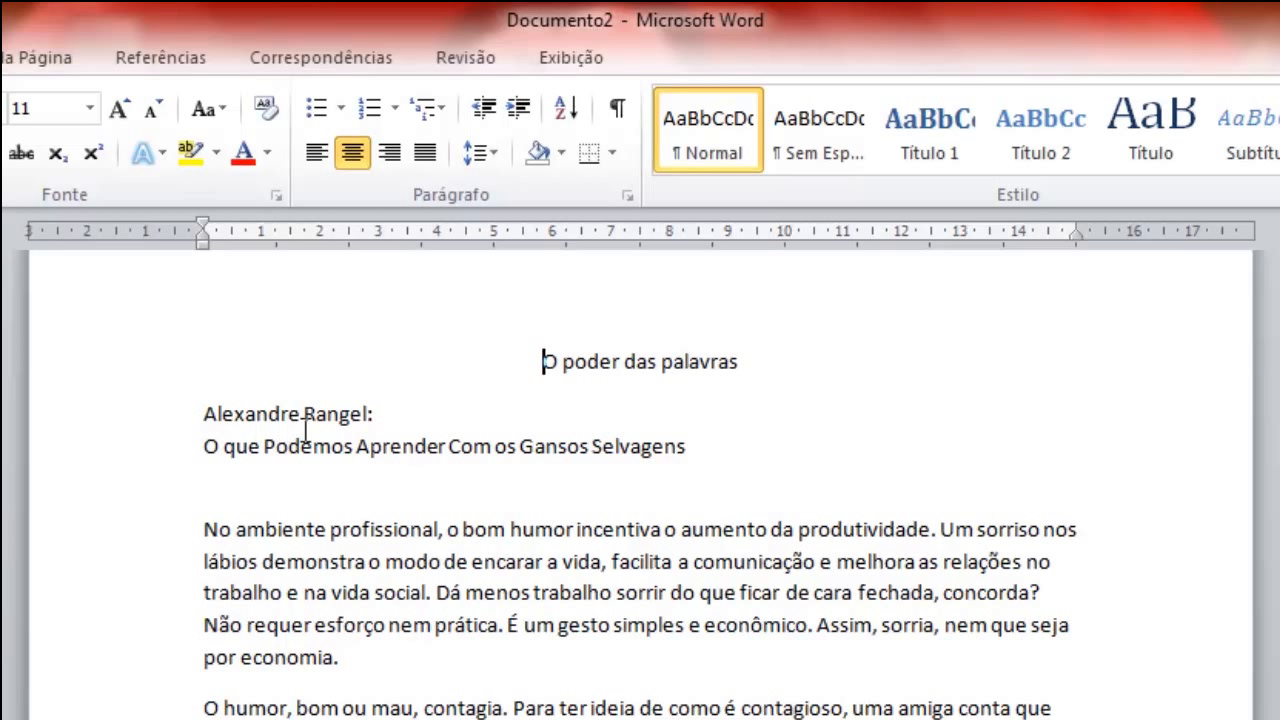
left_click_drag(203, 415, 743, 450)
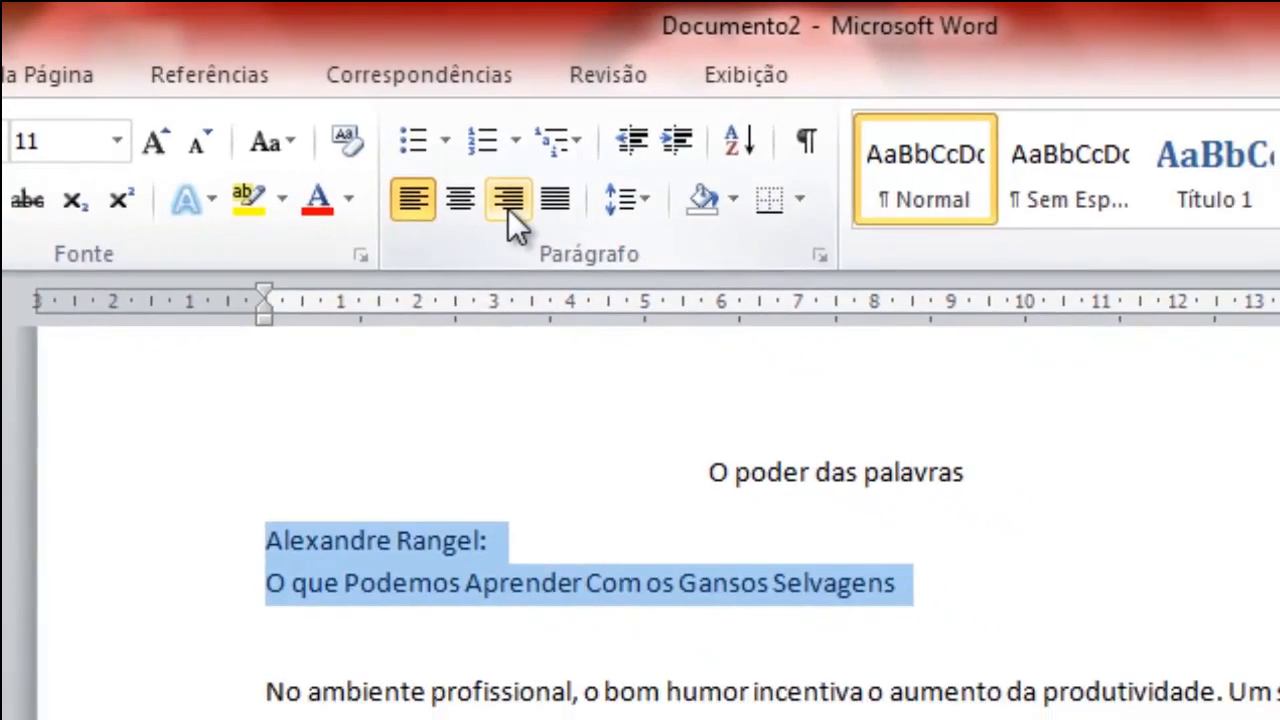
left_click(508, 203)
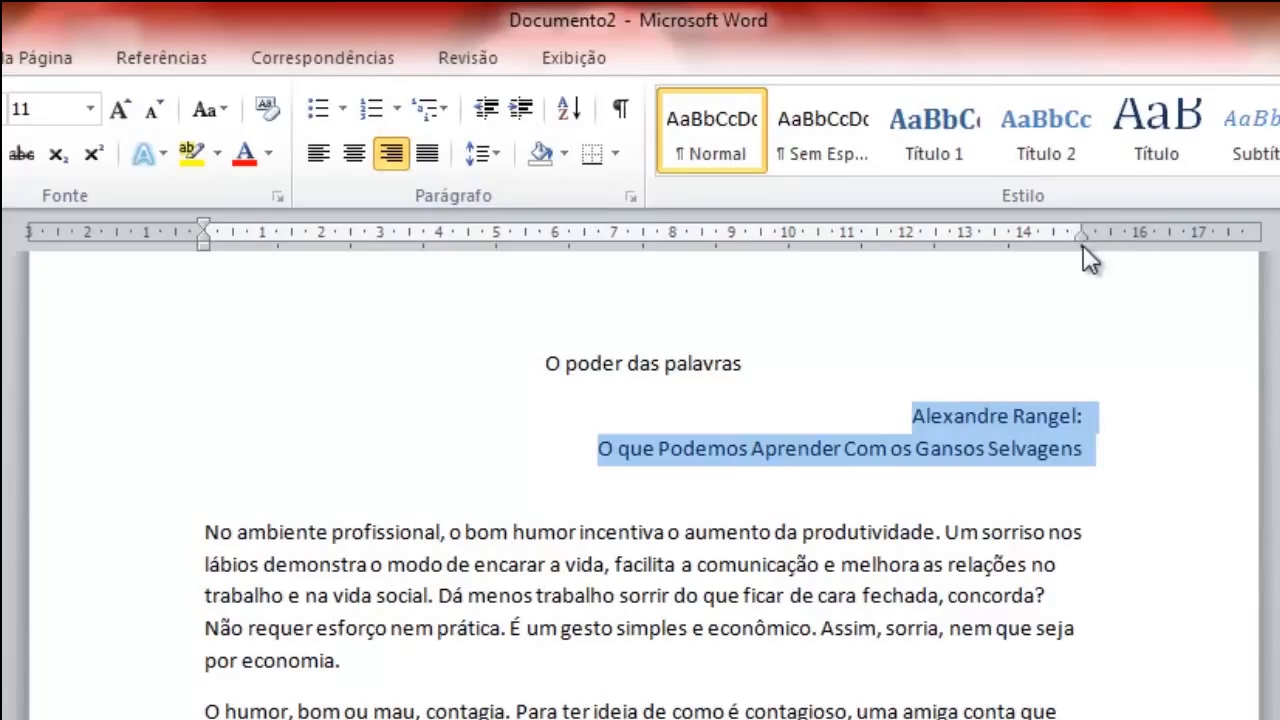
left_click_drag(1083, 237, 1082, 236)
left_click_drag(1083, 237, 1083, 237)
left_click(505, 494)
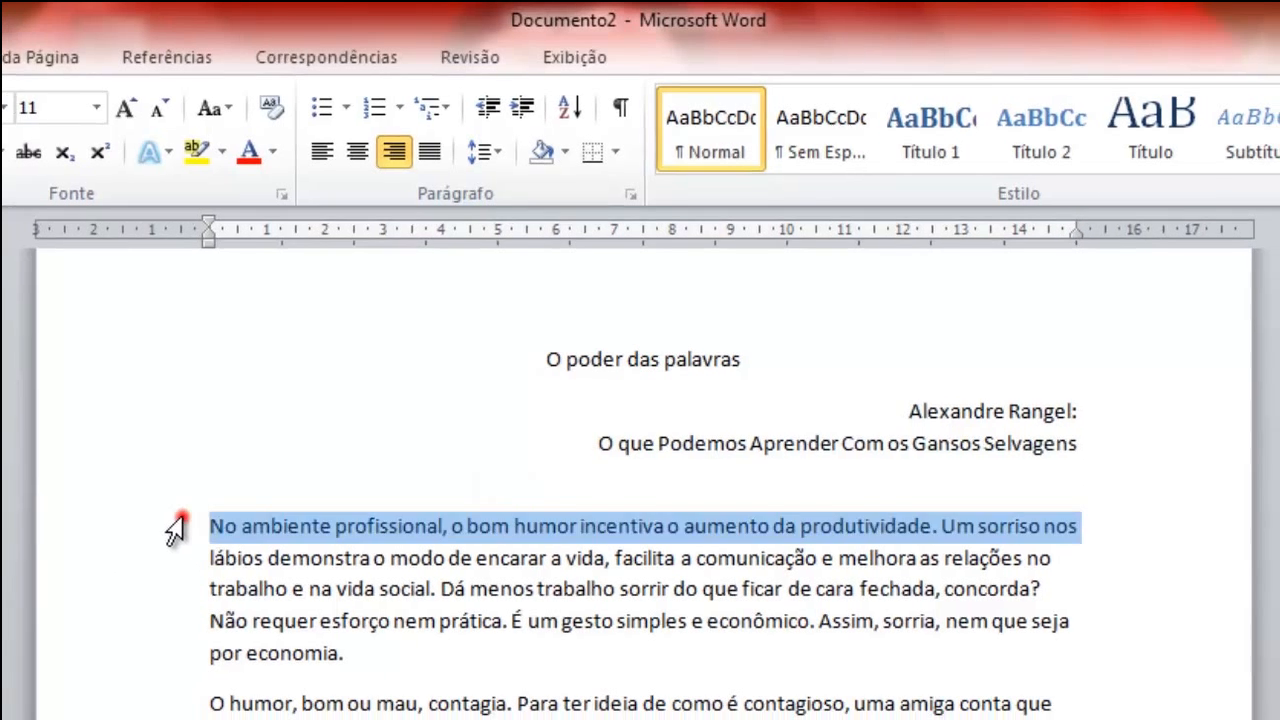
Step: Justify all body paragraphs from "No ambiente profissional" to the end of the text
double_click(171, 530)
left_click_drag(335, 586, 344, 632)
left_click(347, 633)
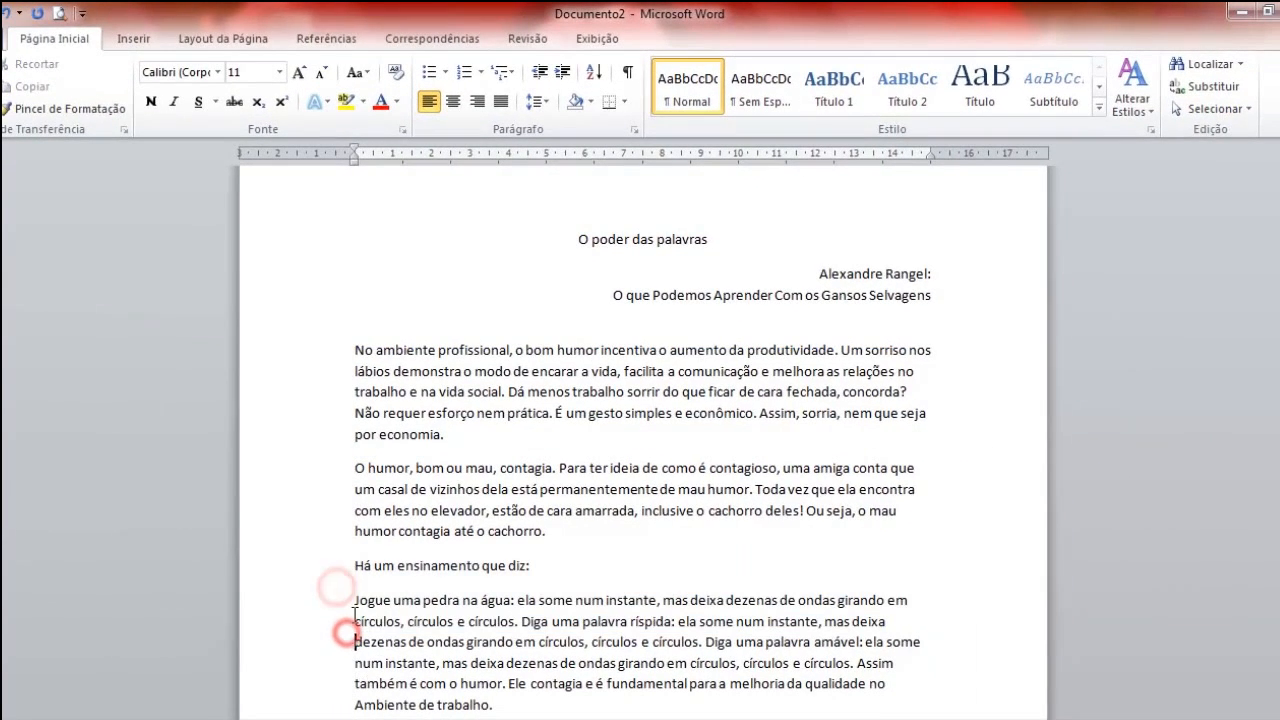
left_click_drag(420, 379, 448, 392)
left_click(345, 336)
left_click_drag(353, 345, 629, 560)
scroll(580, 500, "up", 7)
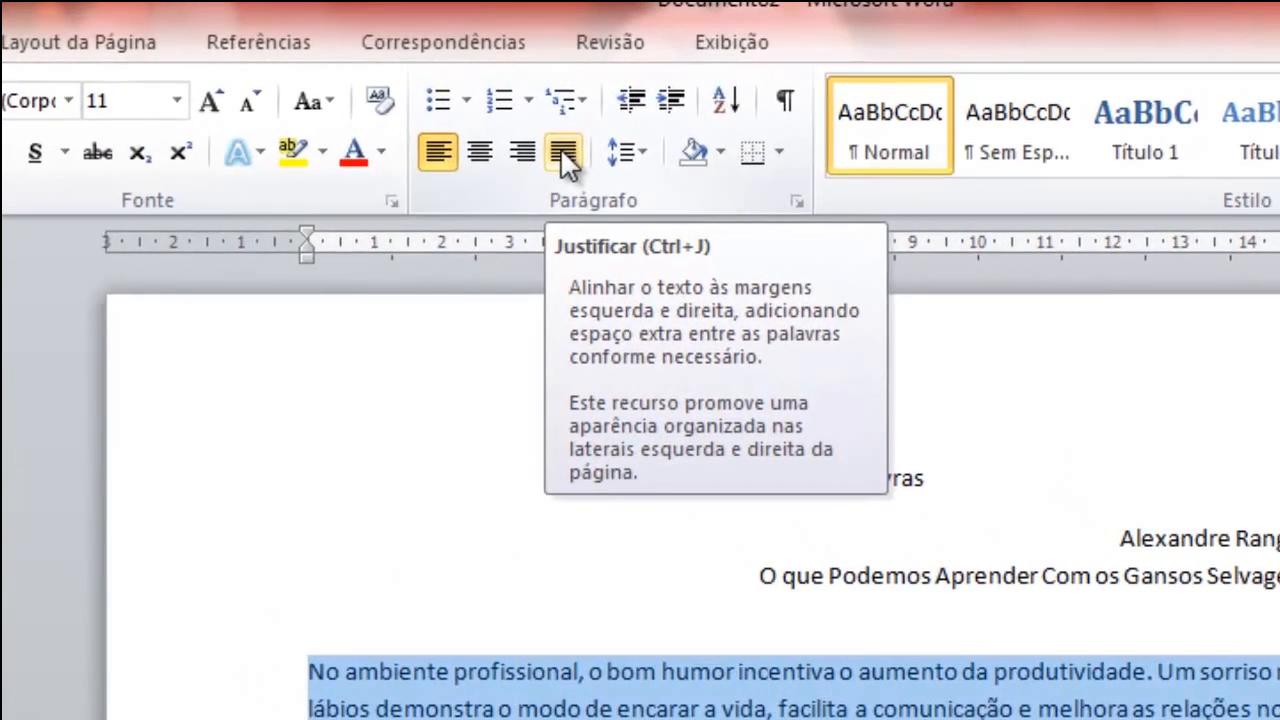
left_click(556, 163)
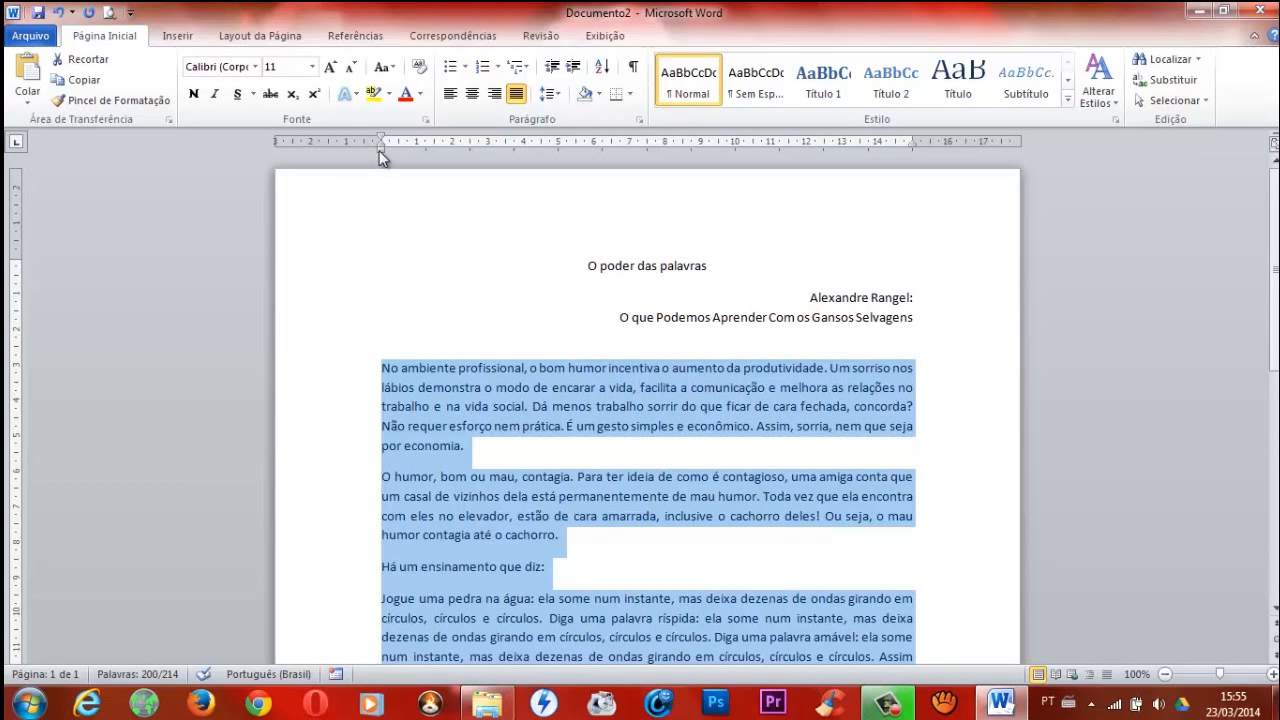
Step: Examine how the justified body paragraphs line up with both margins across the whole text
left_click(380, 144)
left_click(911, 145)
scroll(900, 472, "down", 5)
scroll(910, 480, "up", 3)
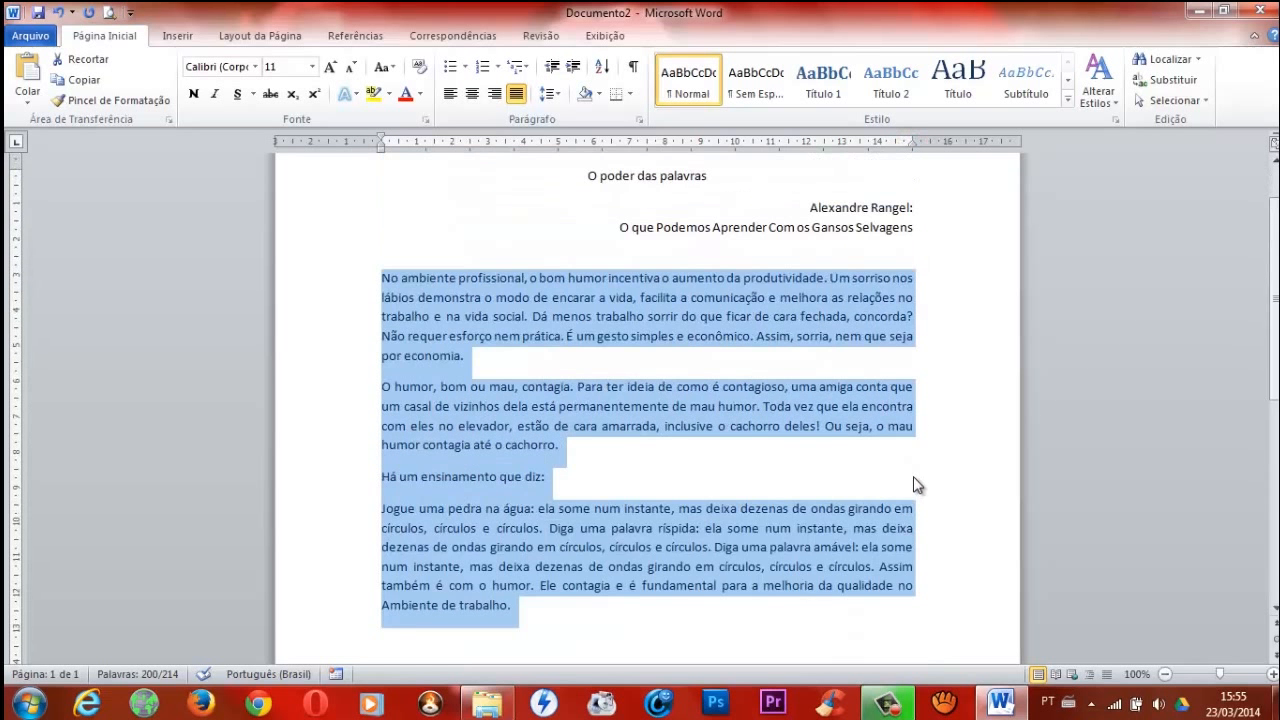
scroll(917, 485, "up", 2)
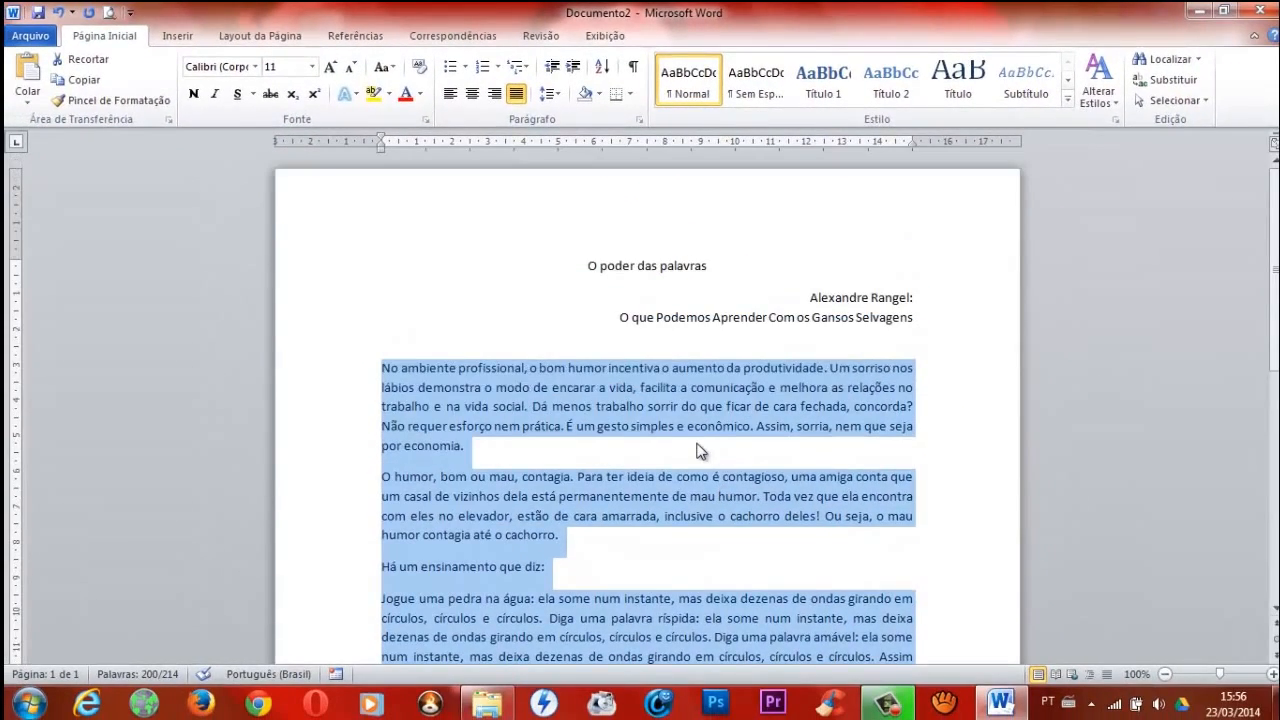
scroll(897, 575, "down", 2)
scroll(892, 520, "up", 2)
scroll(643, 340, "down", 6)
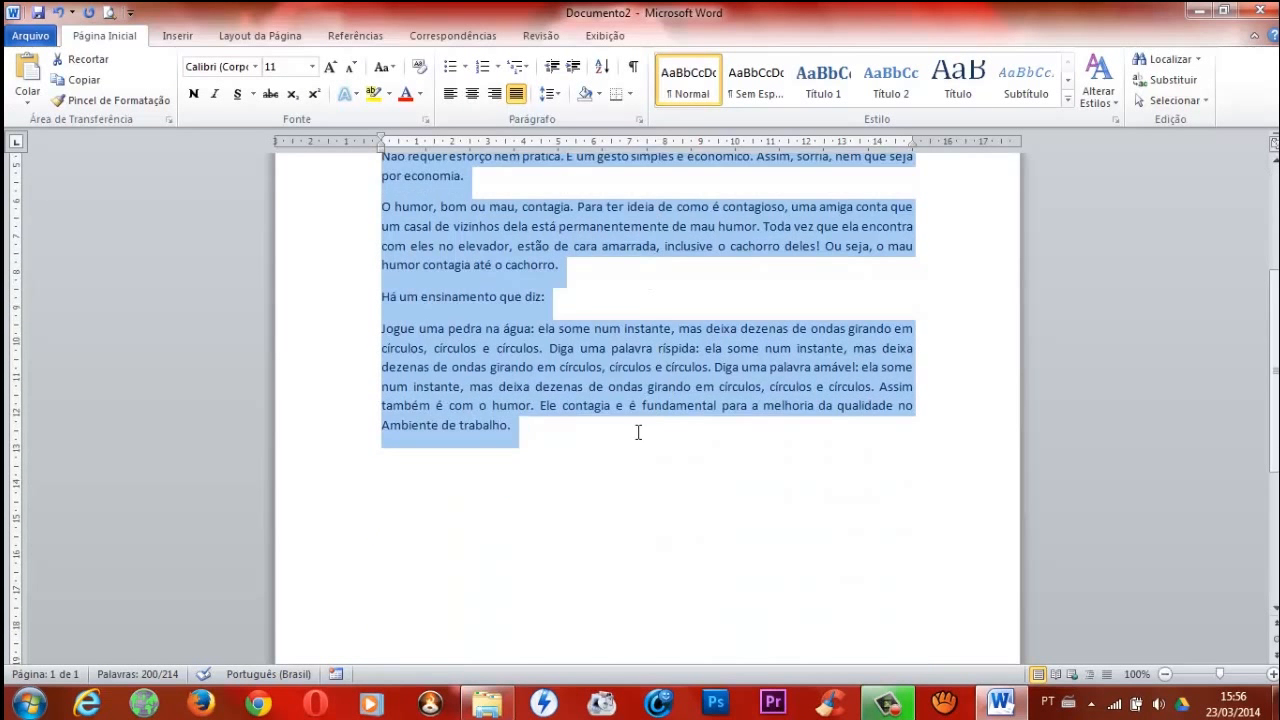
scroll(651, 432, "up", 6)
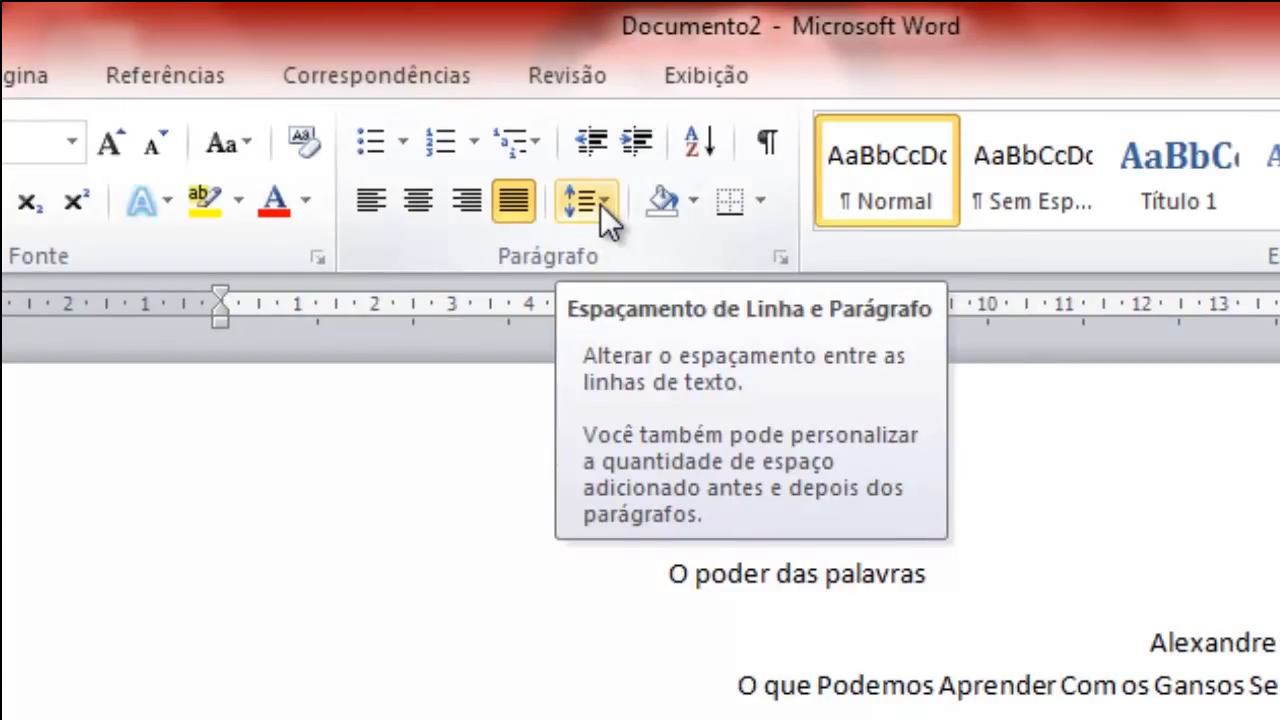
Step: Set the line spacing of the selected body paragraphs to 2,0
left_click(600, 204)
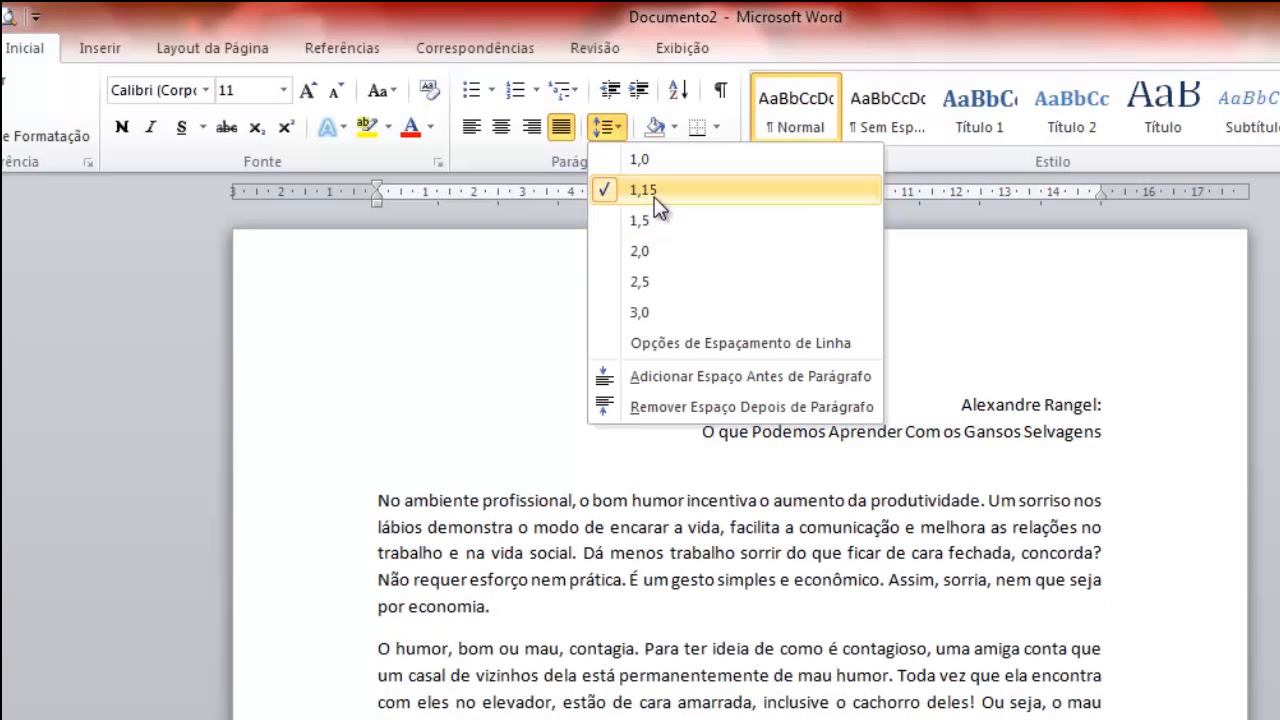
left_click(643, 251)
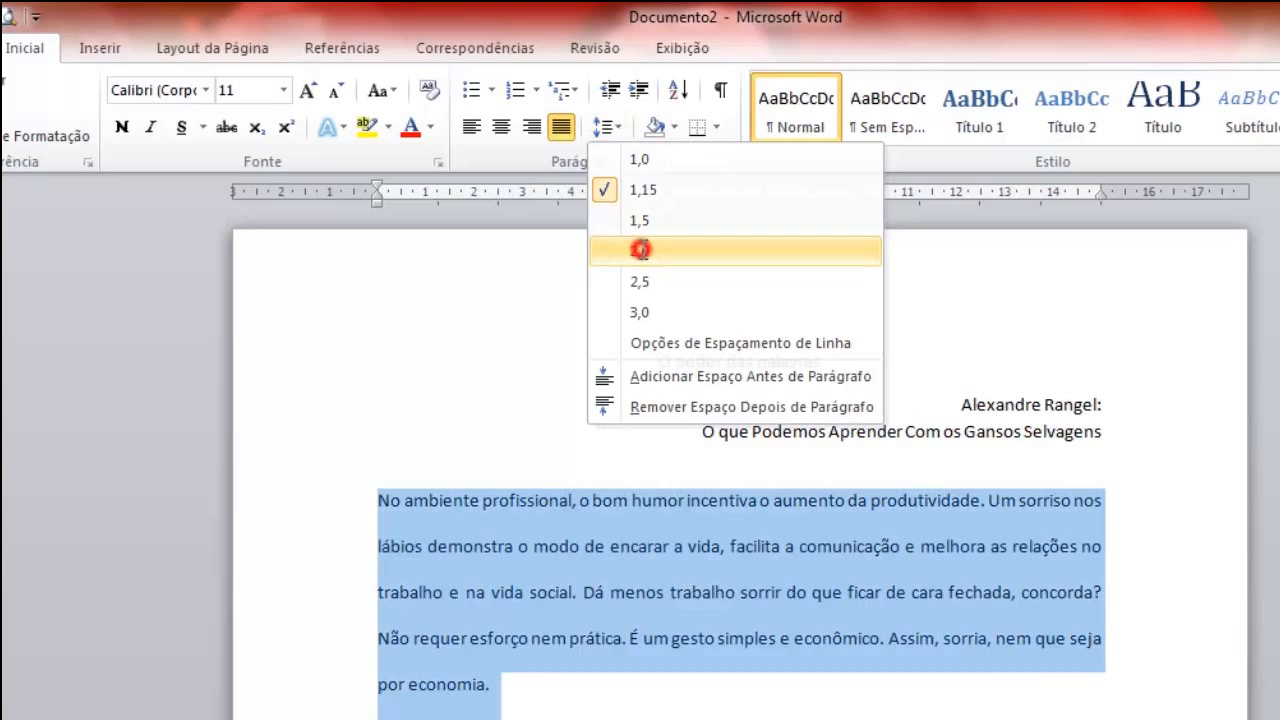
left_click(641, 249)
scroll(644, 479, "down", 2)
scroll(644, 479, "down", 8)
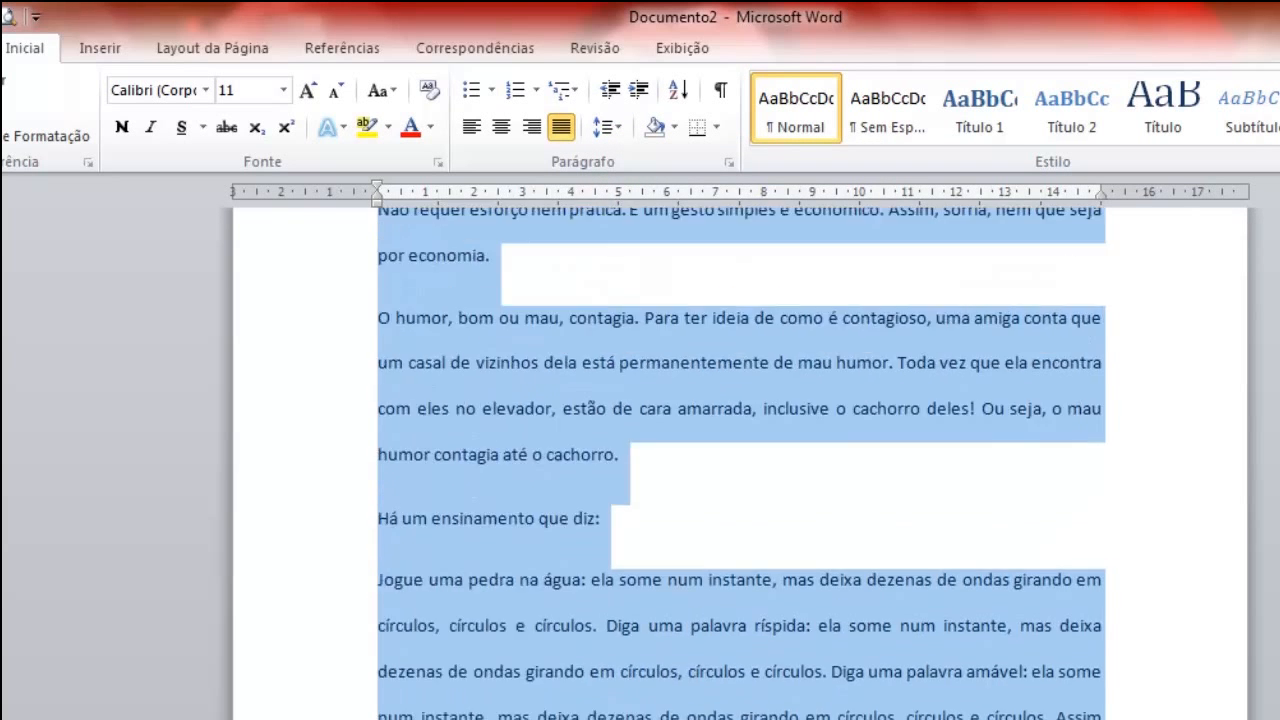
Step: Examine the line spacing of the selected body paragraphs from the title down to the end of the text
scroll(184, 614, "up", 9)
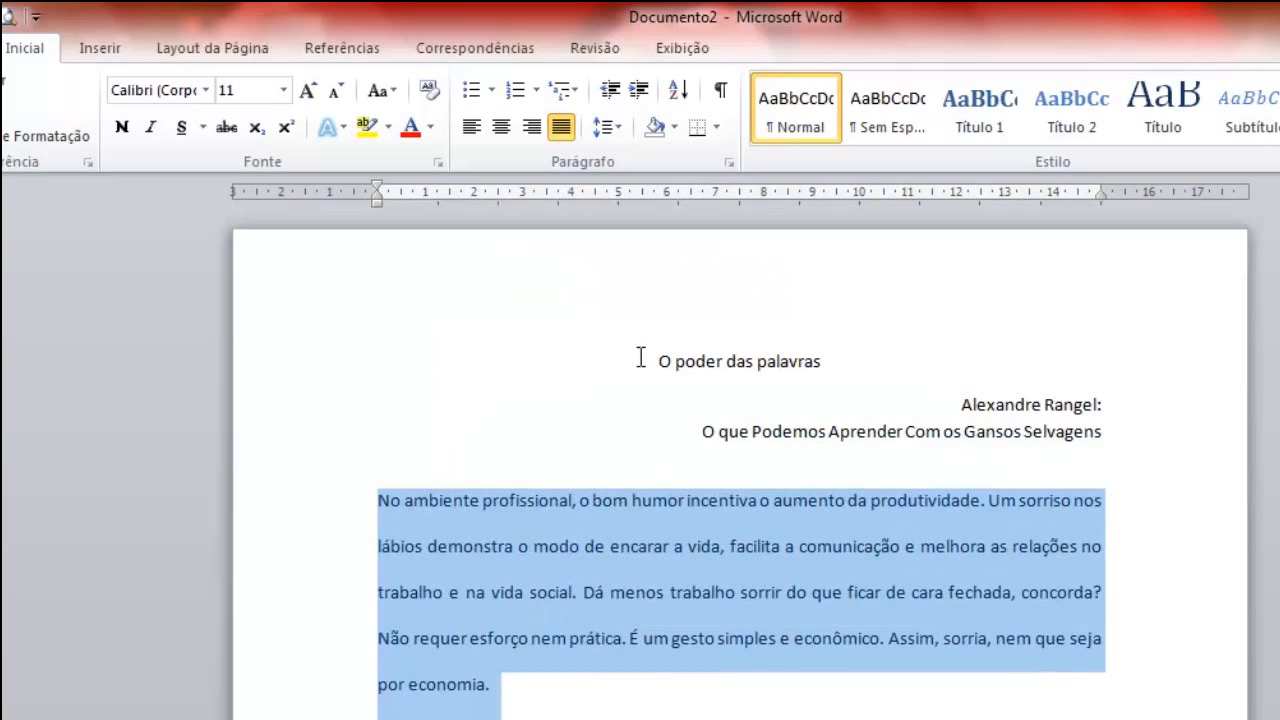
scroll(605, 537, "down", 2)
scroll(581, 532, "up", 1)
scroll(701, 368, "down", 3)
scroll(780, 465, "up", 4)
scroll(490, 565, "down", 4)
scroll(543, 564, "down", 5)
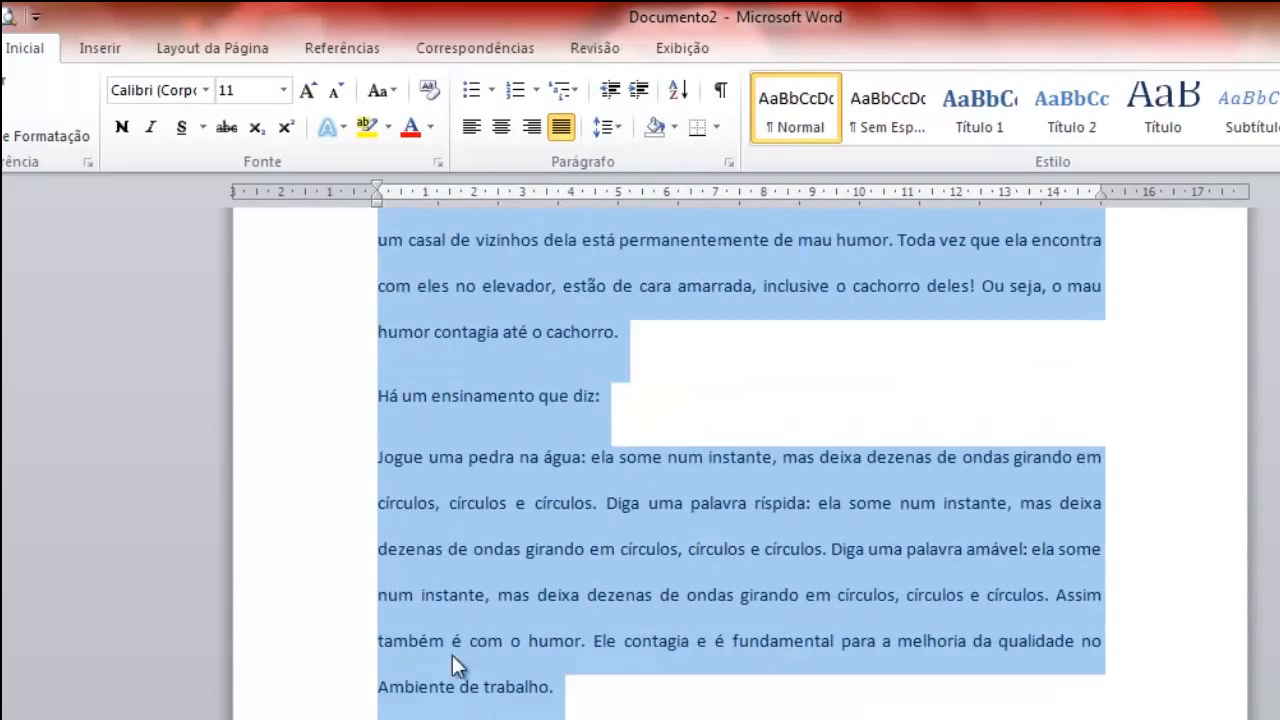
scroll(518, 514, "up", 5)
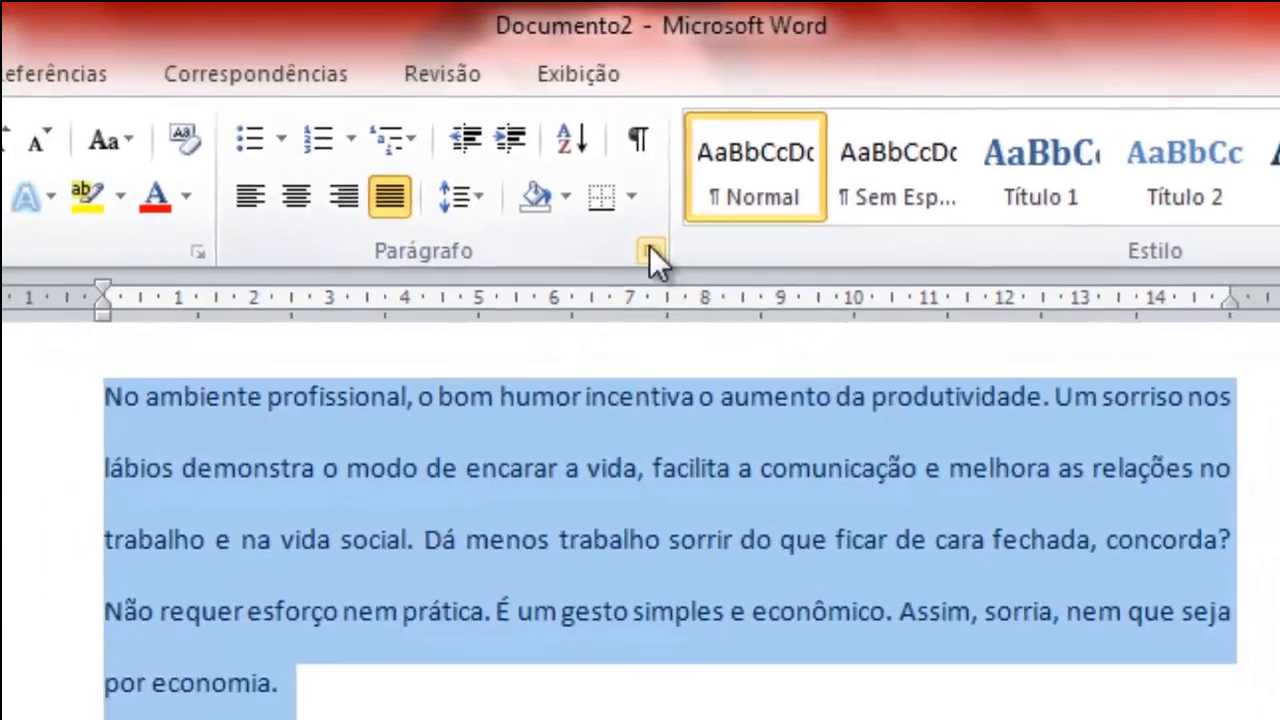
Step: Open the paragraph settings for the selected body text and choose Justificada as its alignment
left_click(650, 252)
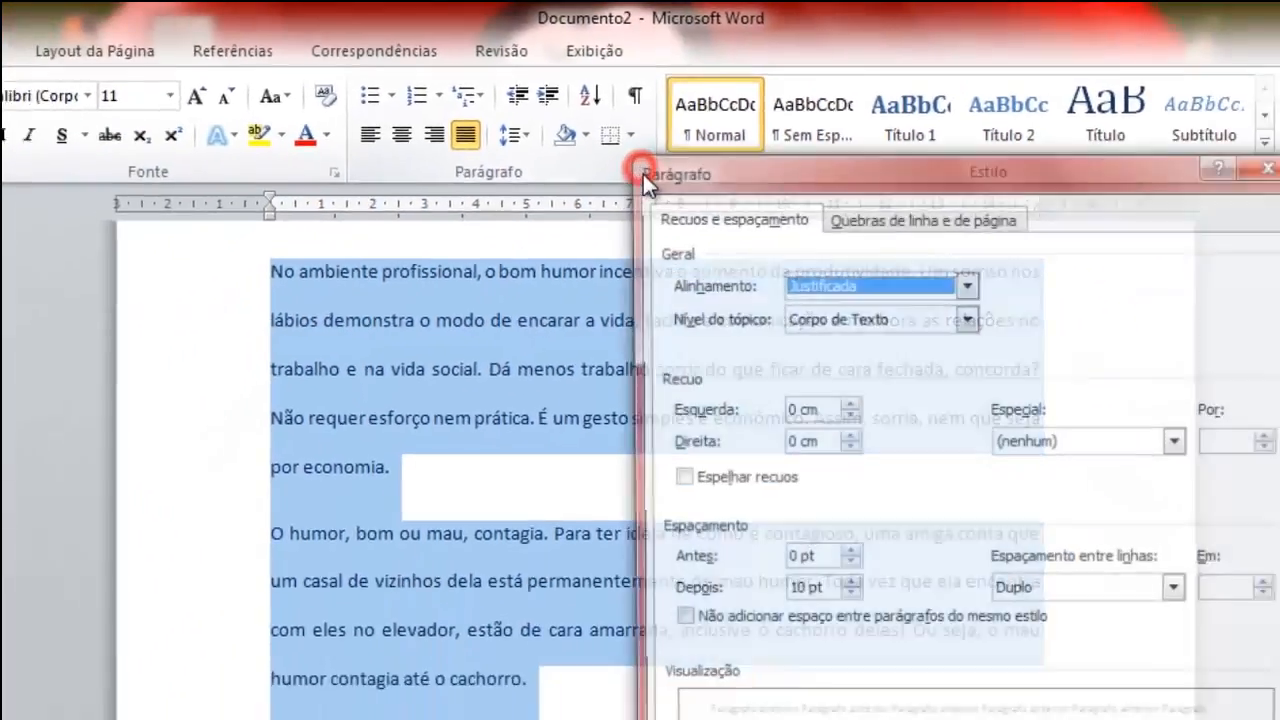
left_click_drag(745, 112, 888, 70)
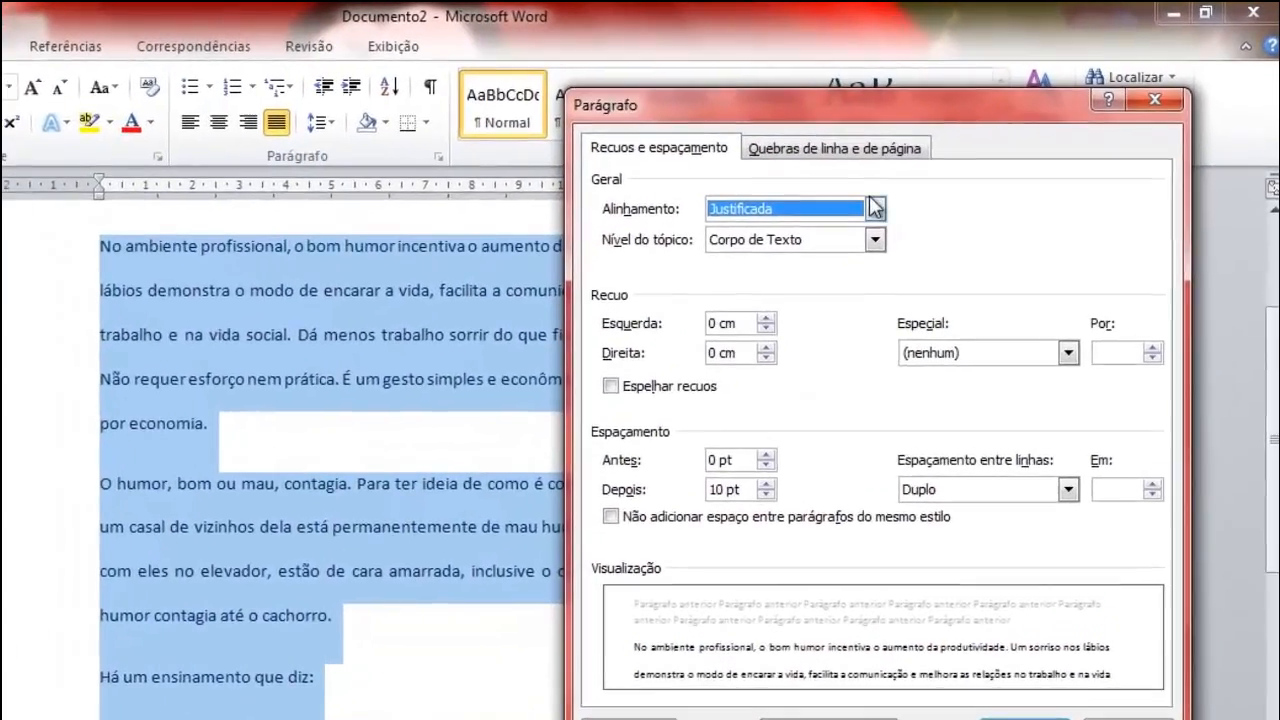
left_click(875, 208)
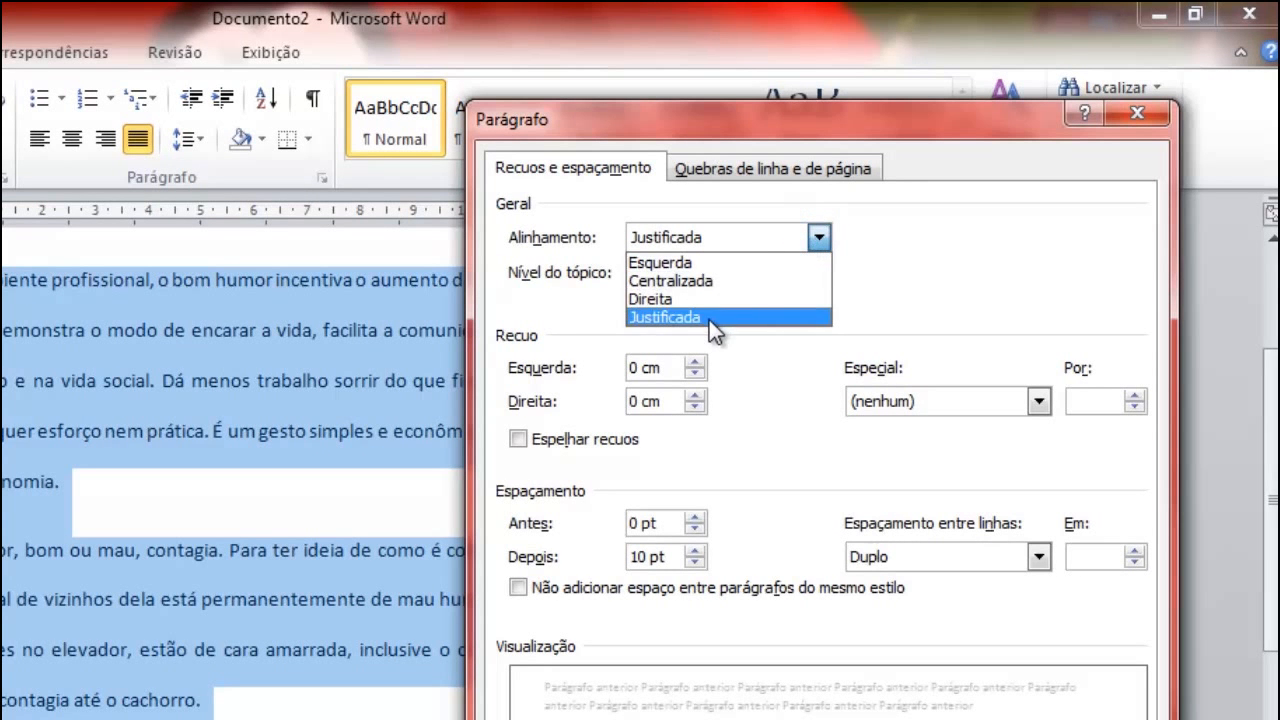
left_click(709, 318)
Step: Apply a special first-line indent (Primeira linha) of 1,25 cm to the selected body paragraphs
left_click_drag(759, 103, 623, 456)
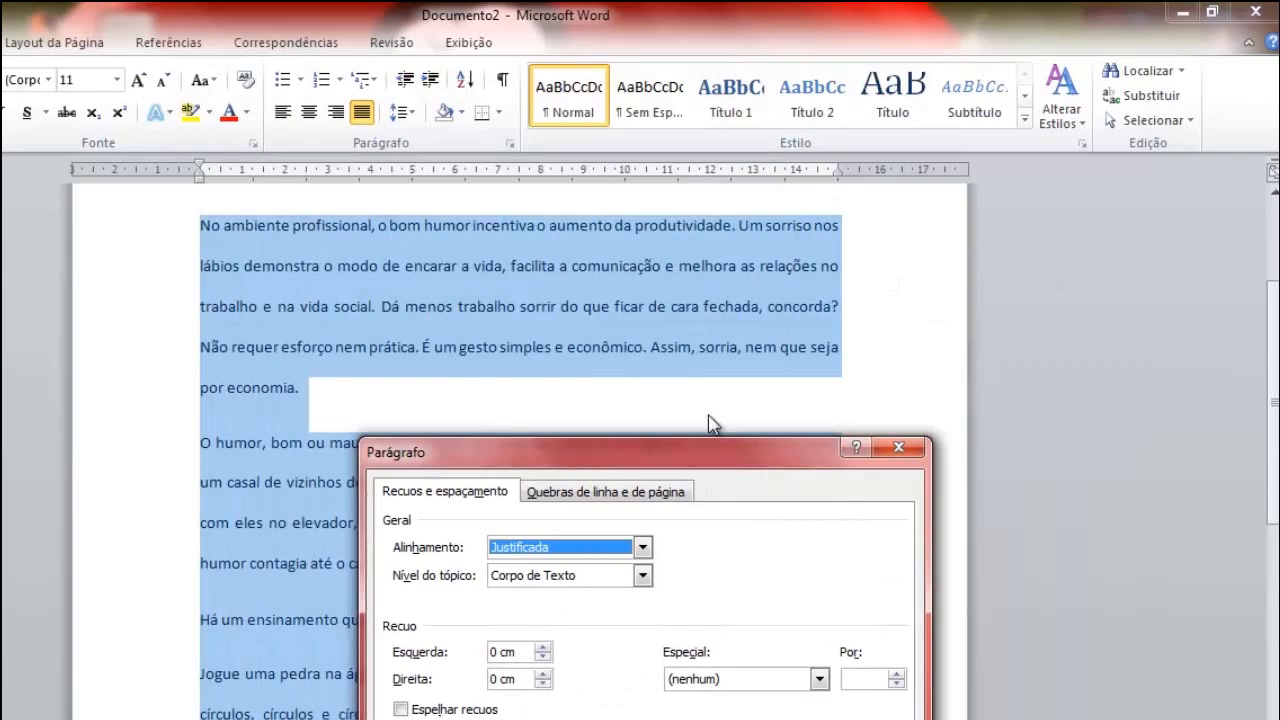
left_click_drag(716, 457, 750, 139)
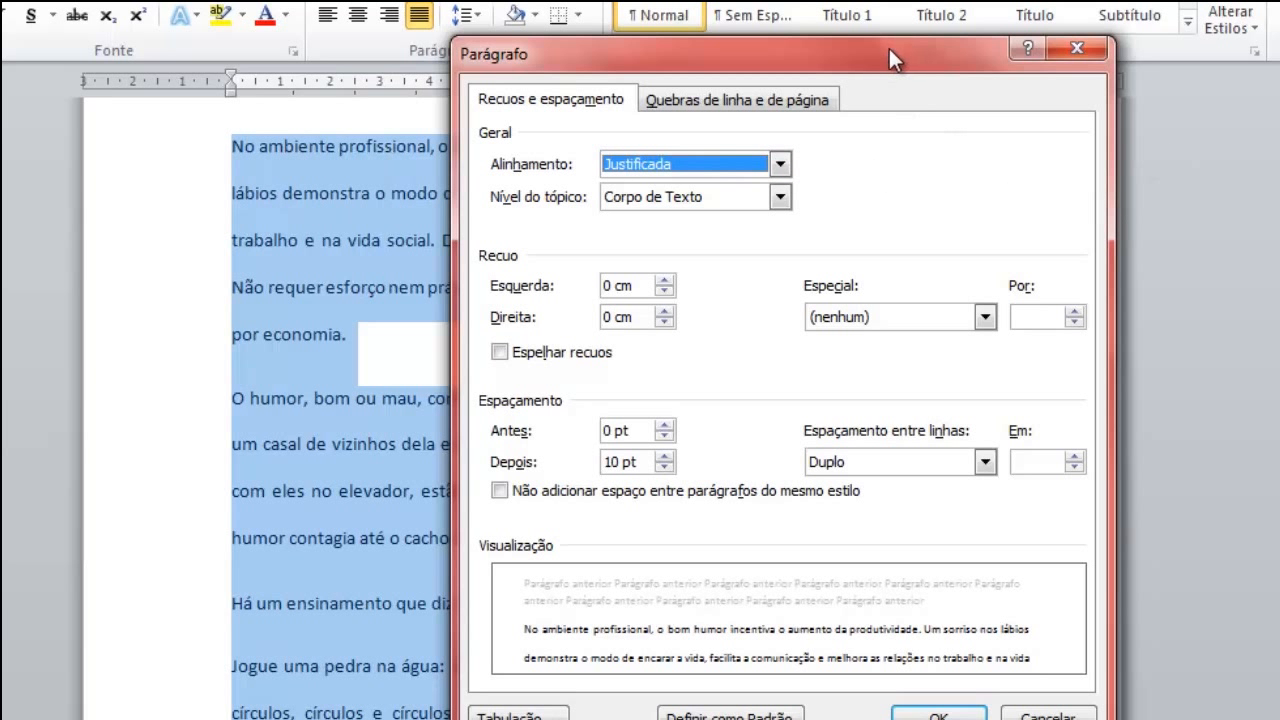
left_click_drag(893, 60, 474, 155)
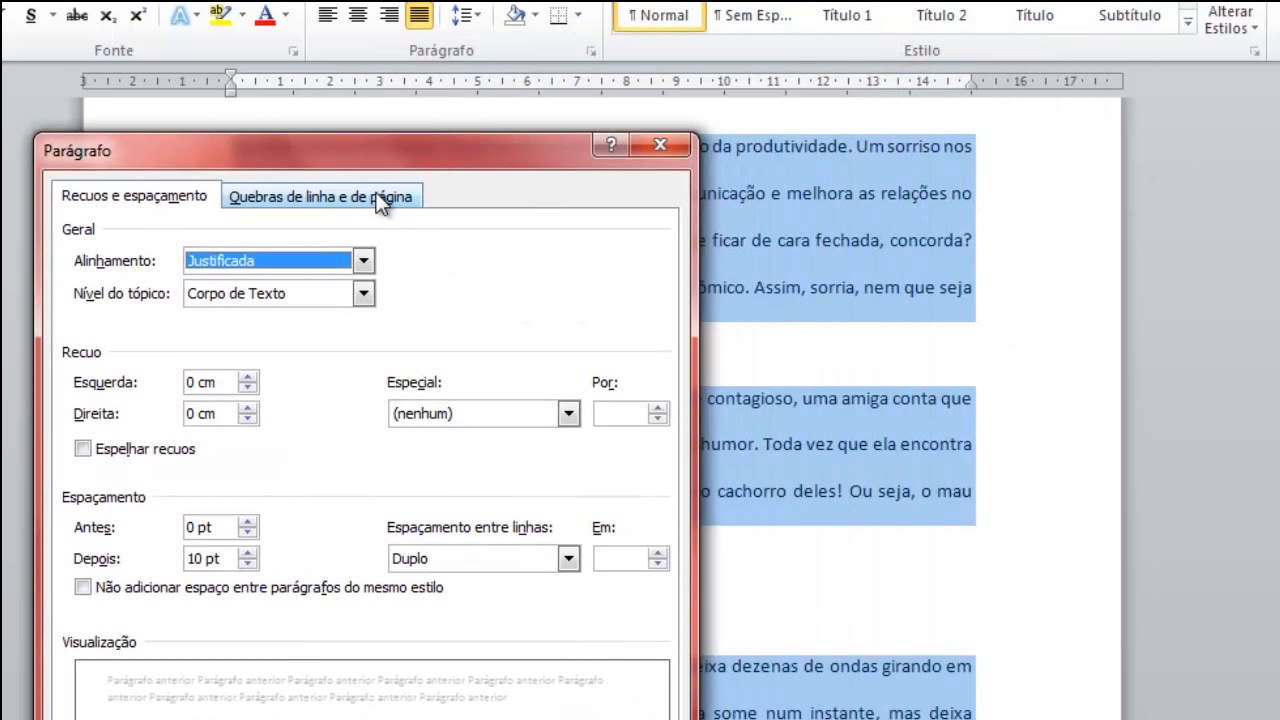
left_click(443, 126)
left_click_drag(426, 138, 714, 5)
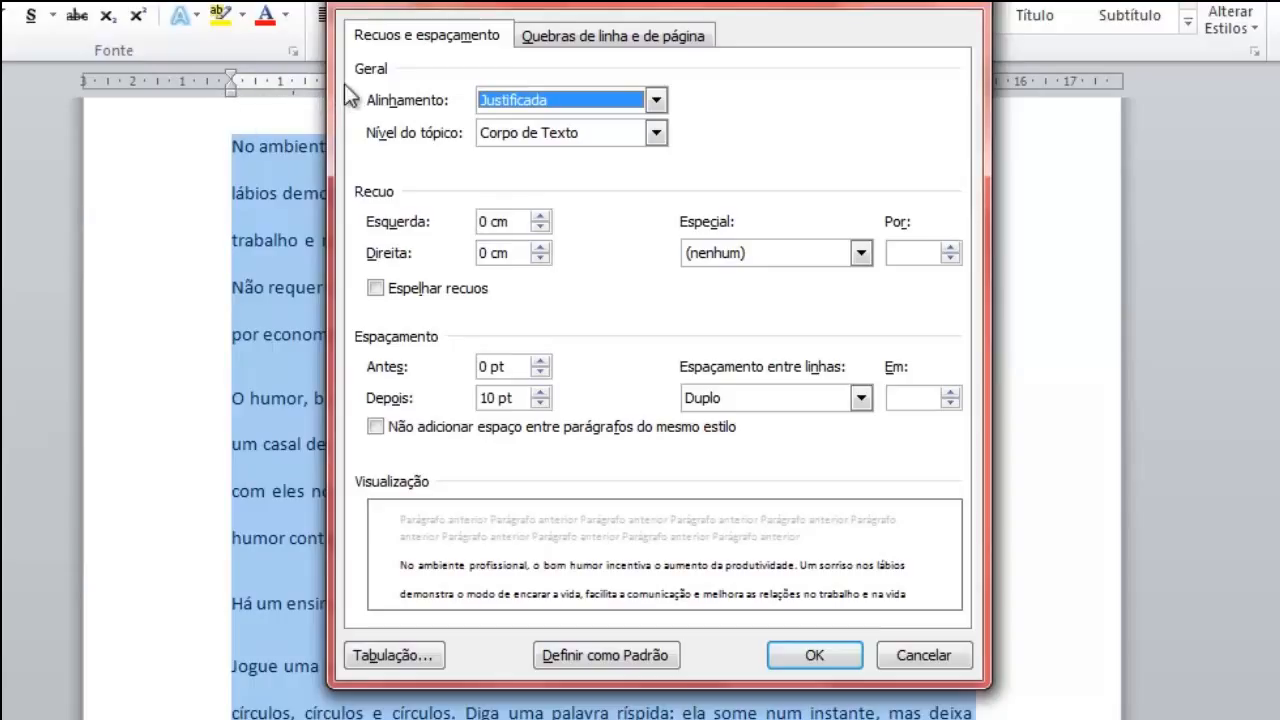
left_click_drag(470, 3, 600, 18)
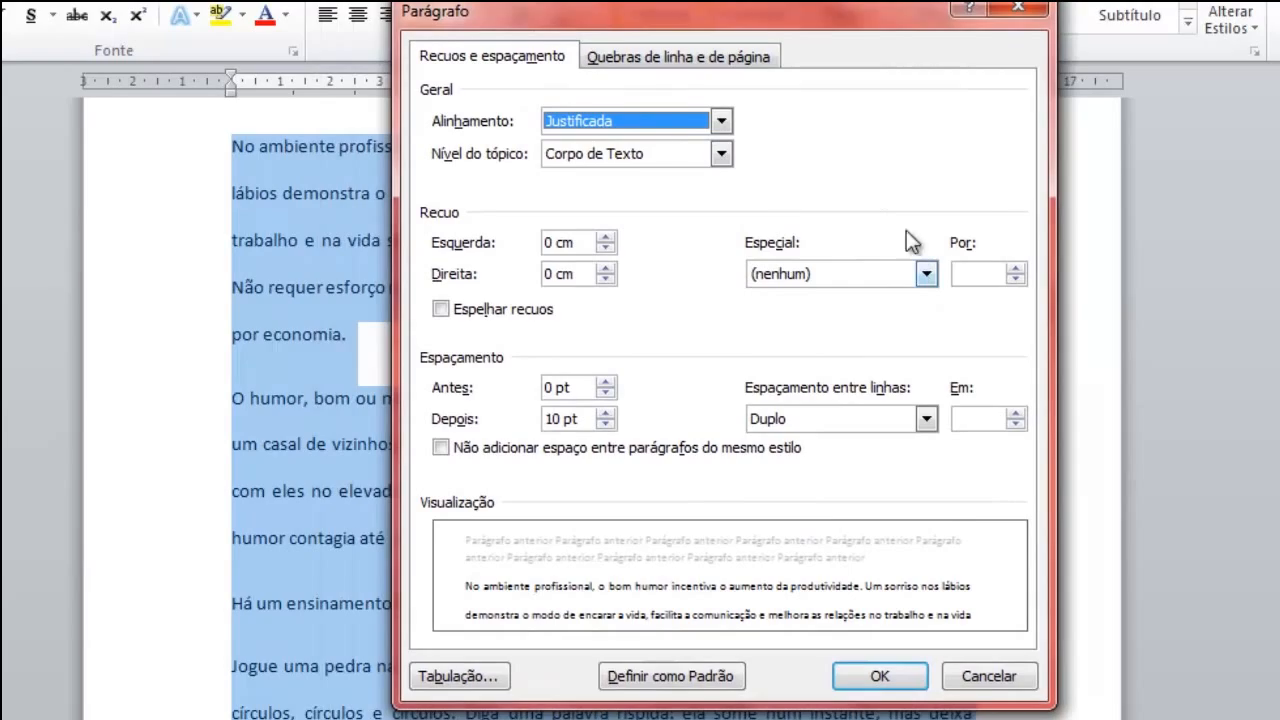
left_click_drag(700, 7, 1111, 37)
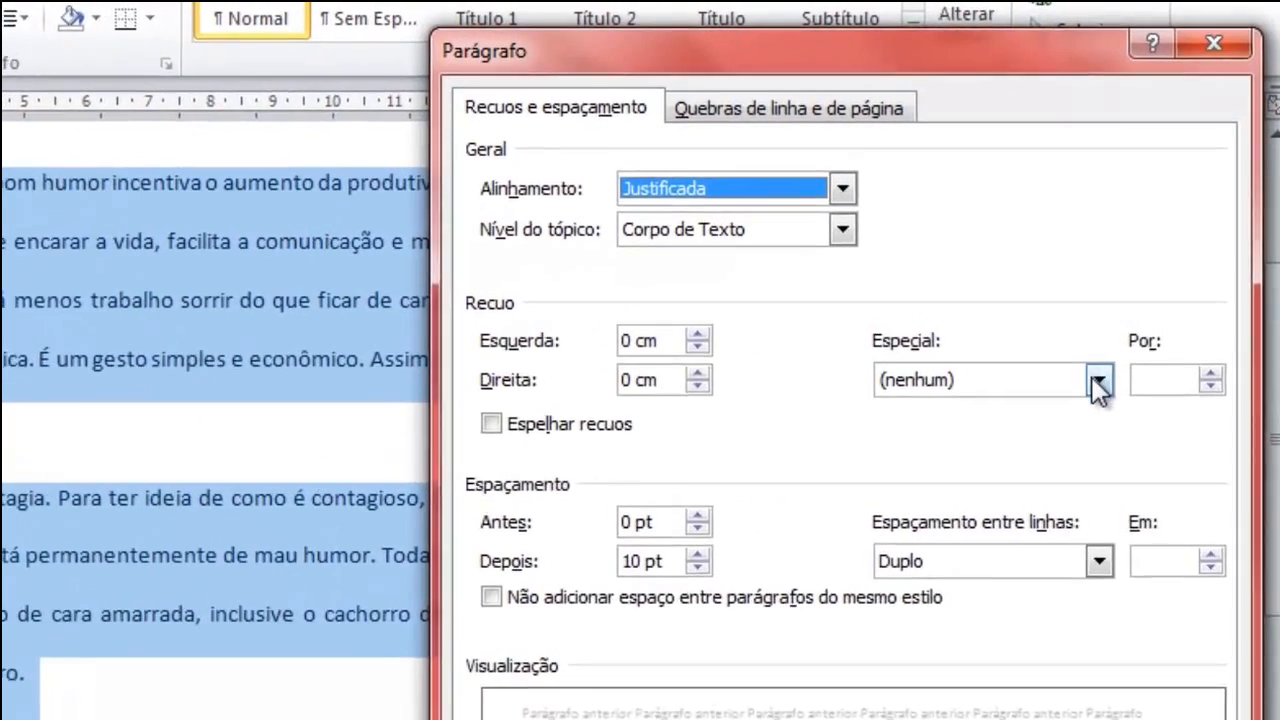
left_click(1099, 382)
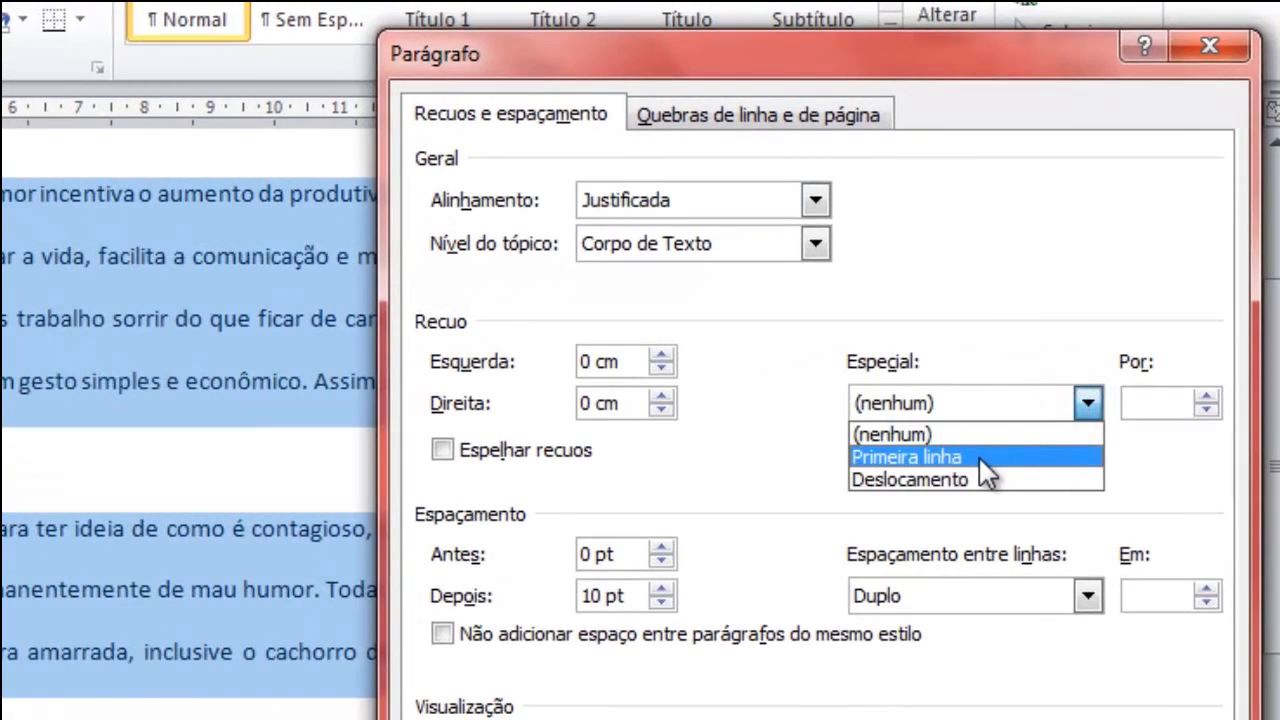
left_click(924, 457)
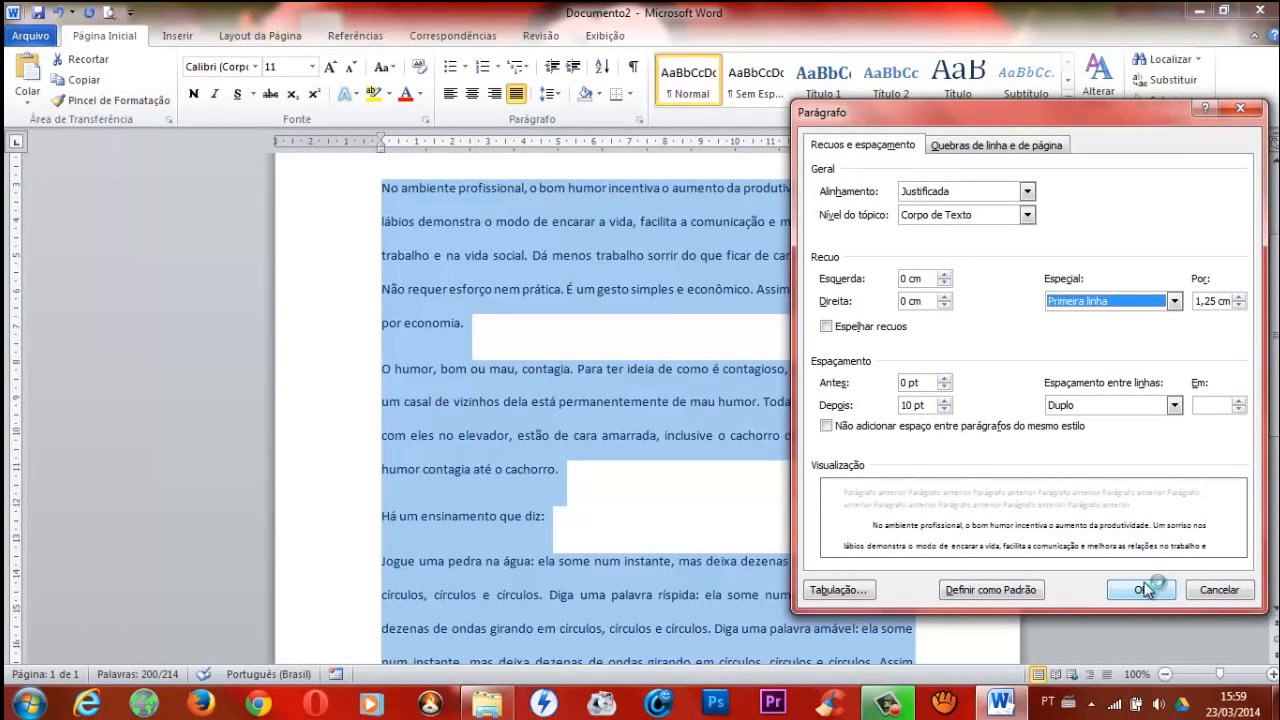
left_click(1143, 590)
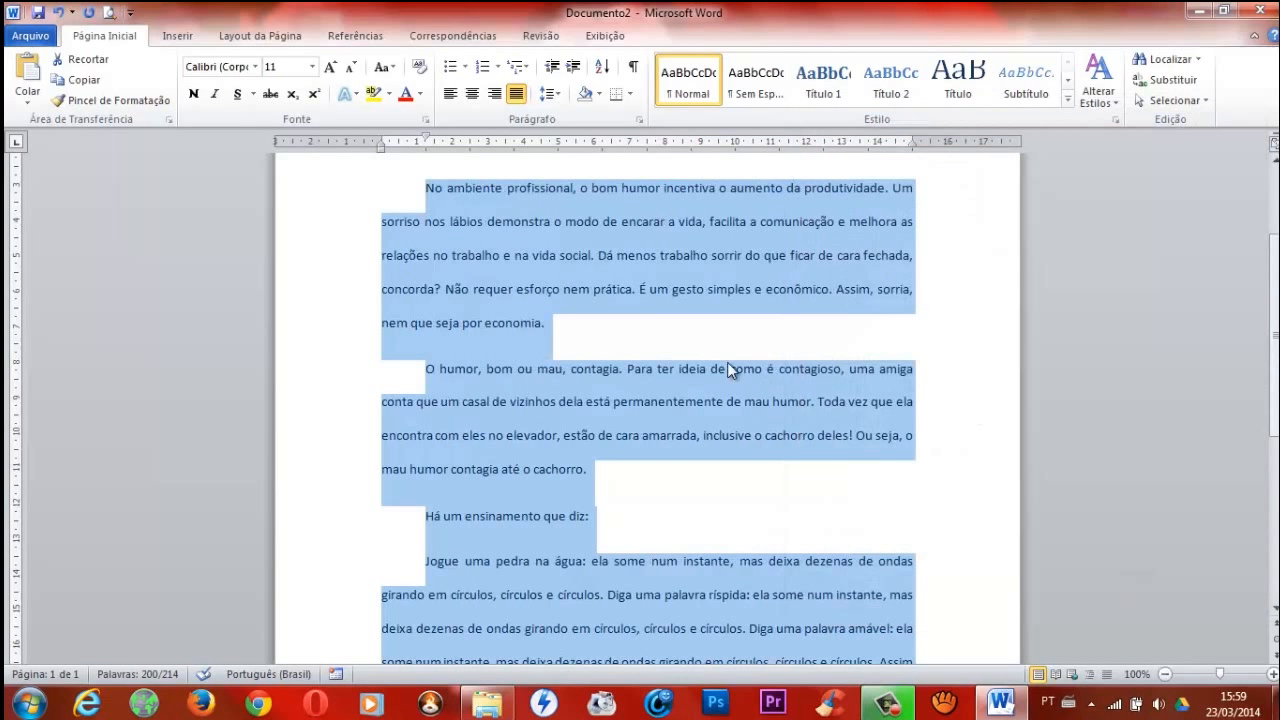
Step: Examine the first-line indents of the body paragraphs across the whole text
scroll(547, 314, "up", 3)
scroll(410, 360, "down", 5)
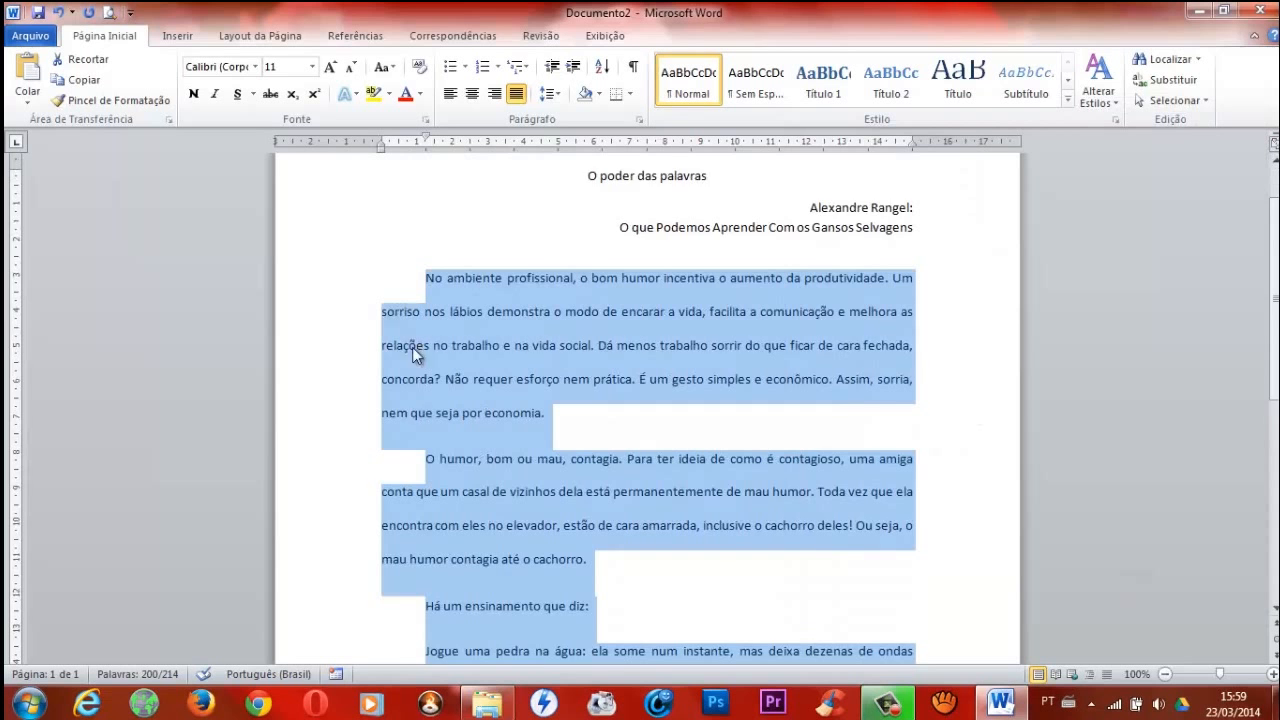
scroll(407, 356, "down", 3)
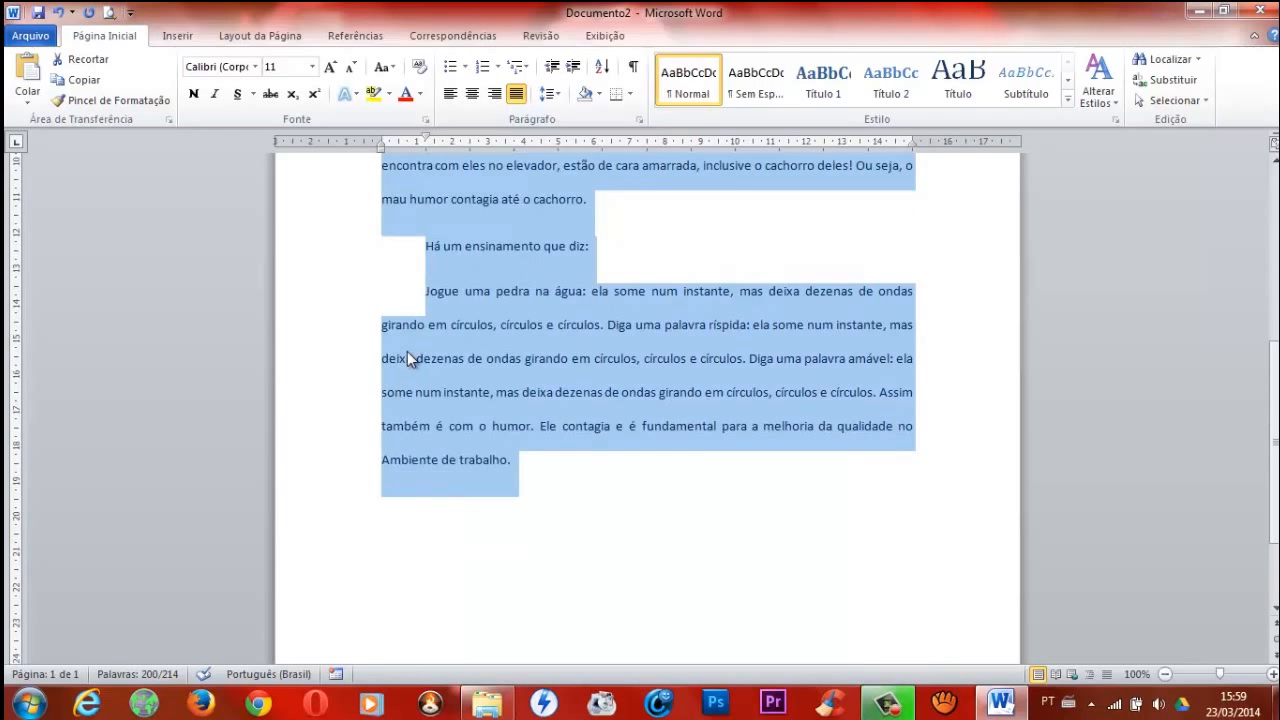
scroll(425, 315, "up", 2)
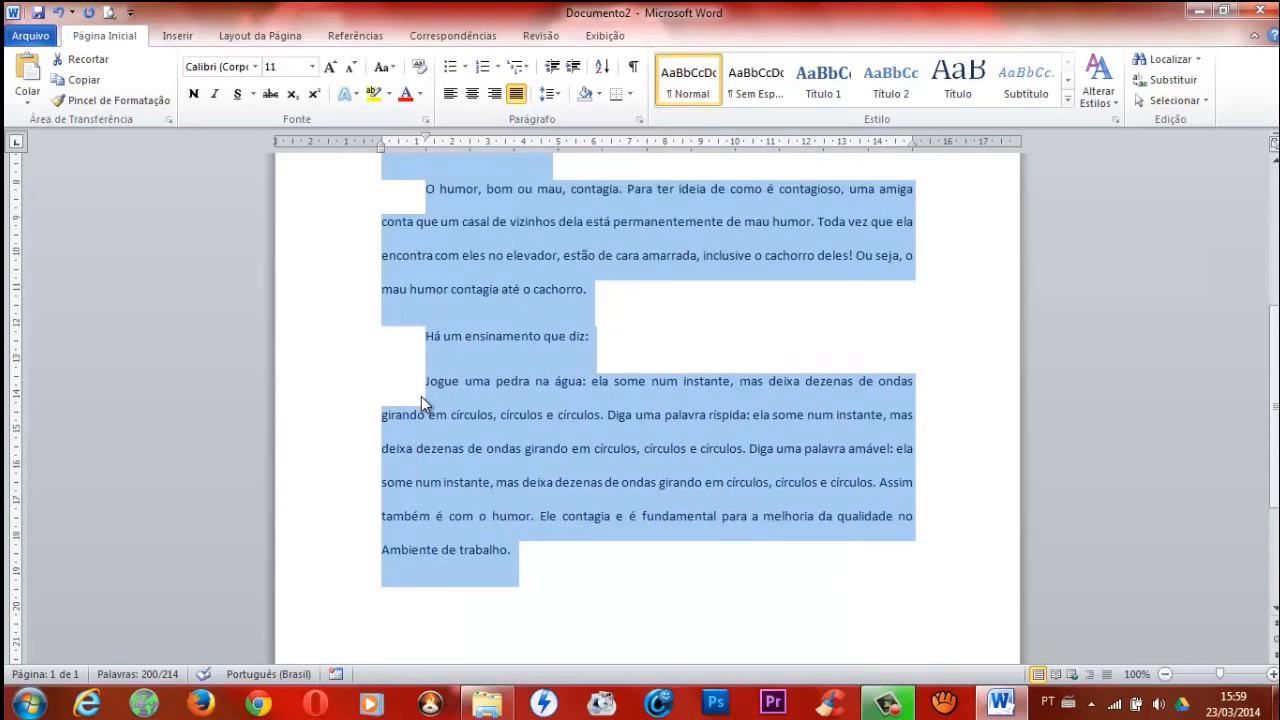
scroll(421, 396, "up", 7)
scroll(450, 198, "down", 3)
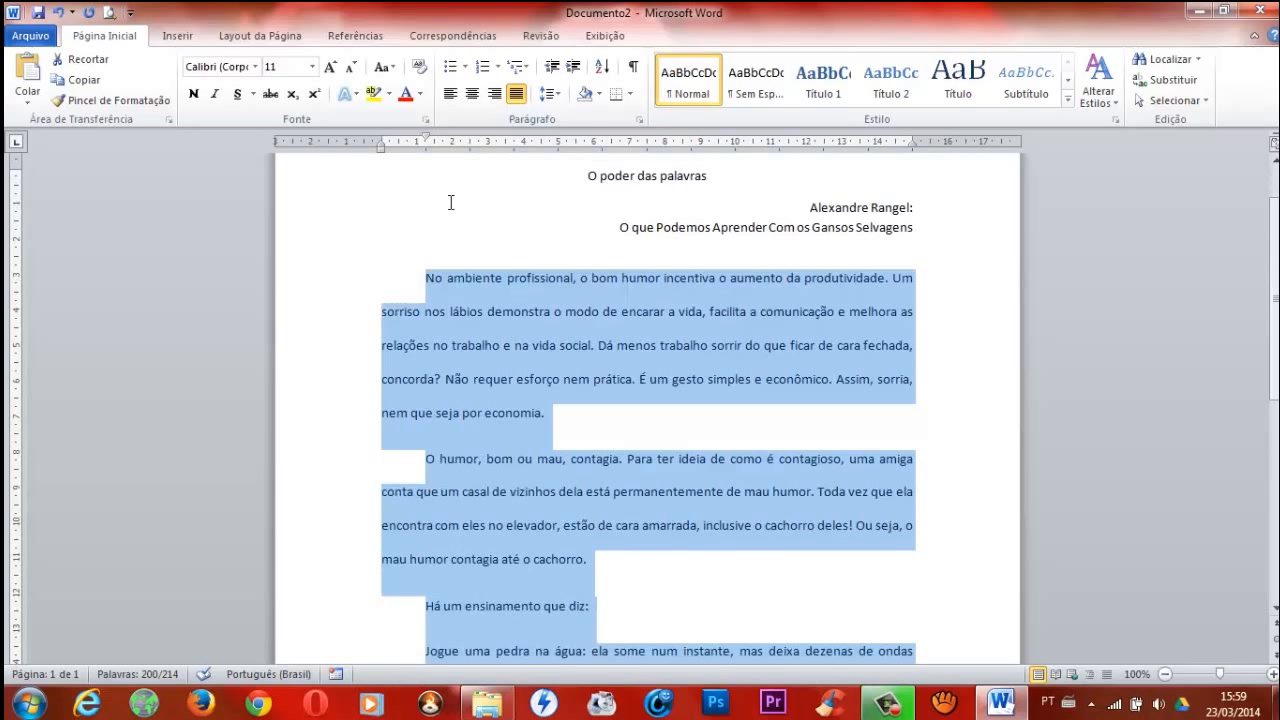
scroll(534, 228, "down", 3)
scroll(534, 230, "down", 5)
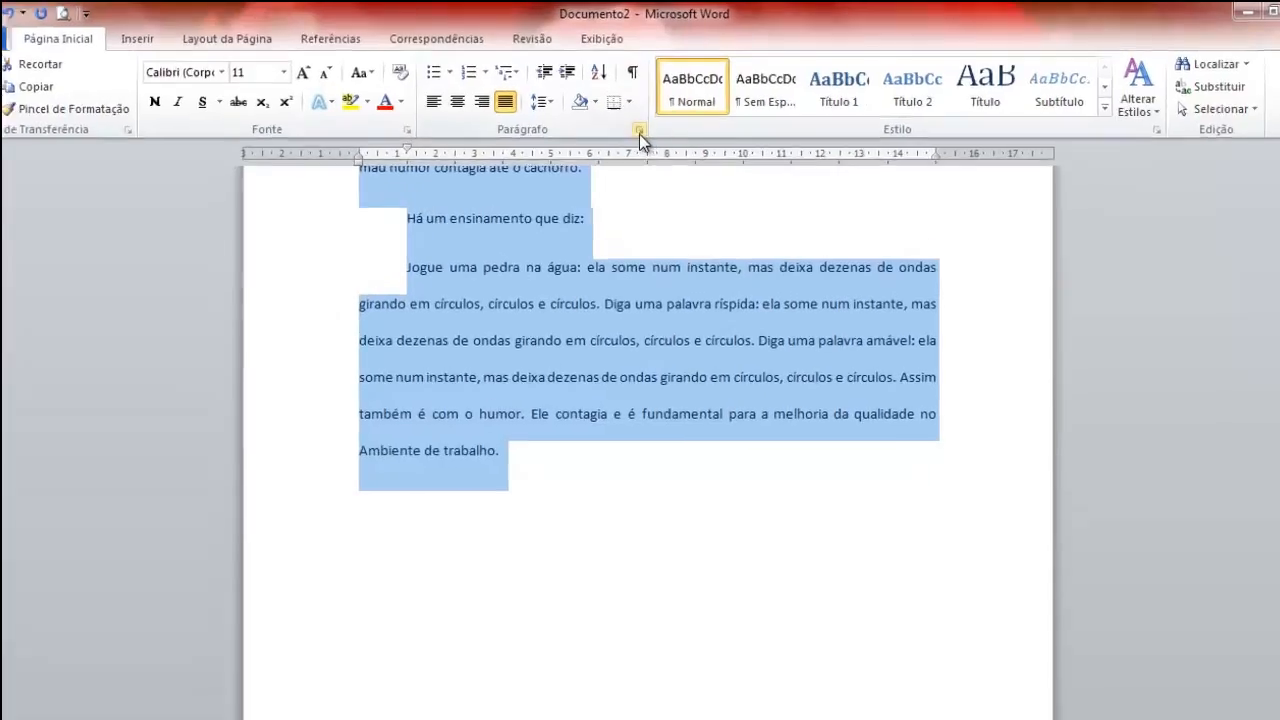
Step: Set the spacing before and after the selected body paragraphs to 18 pt each
scroll(623, 195, "up", 5)
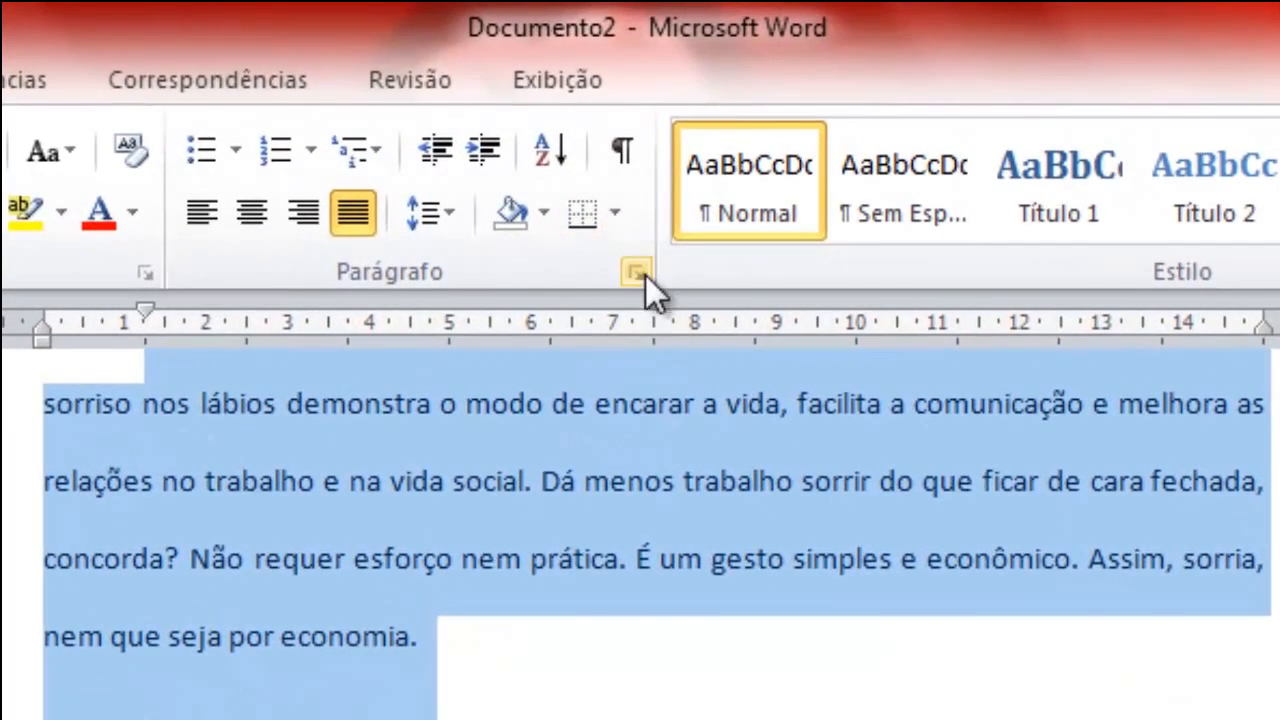
left_click(637, 274)
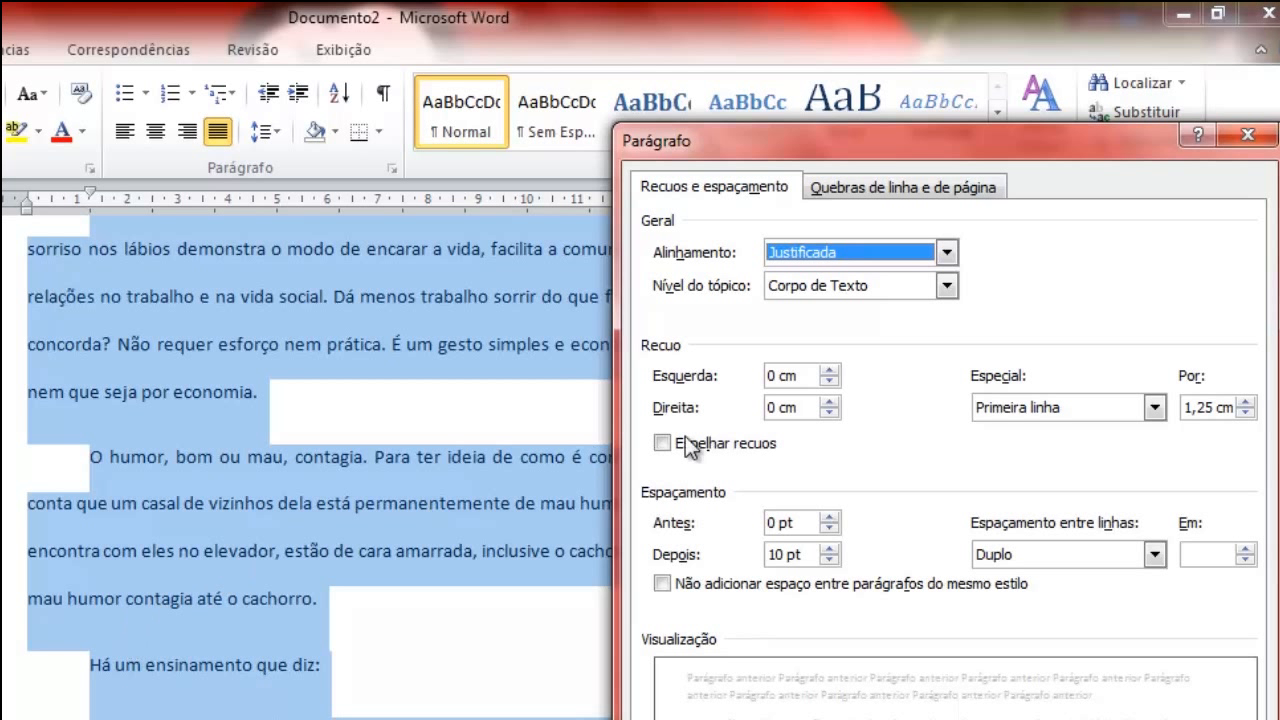
left_click(827, 517)
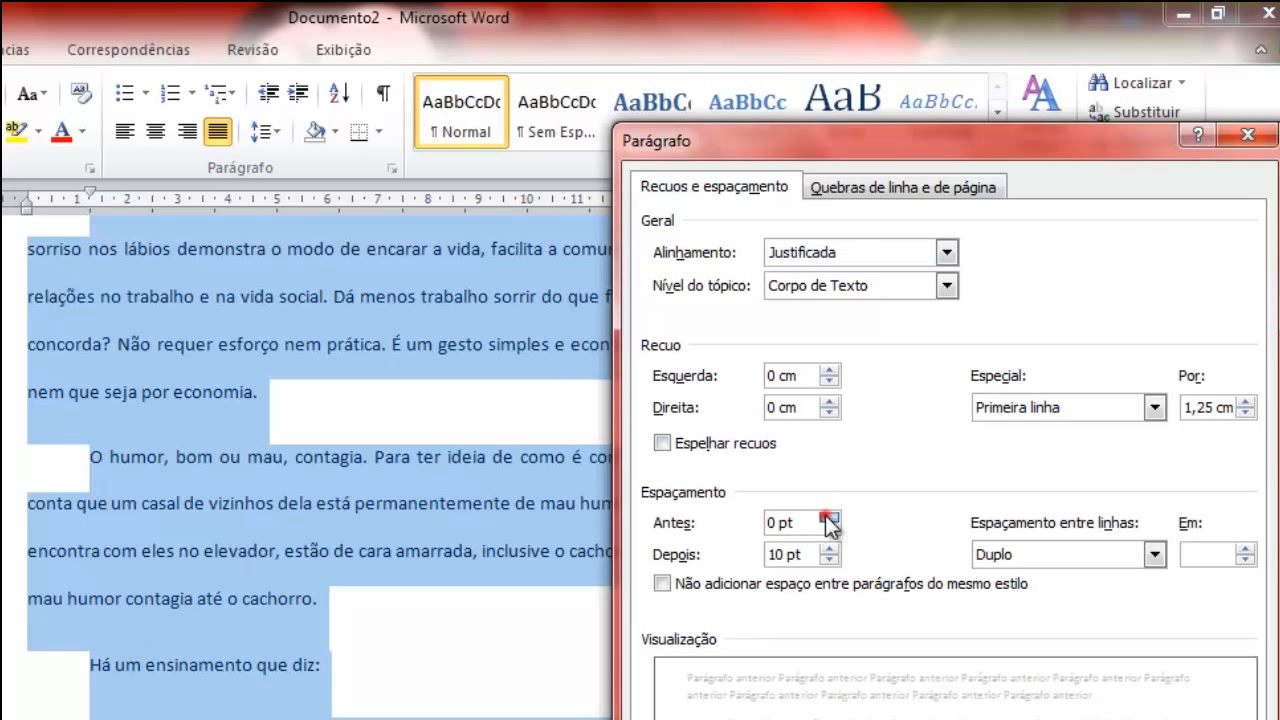
left_click(827, 518)
double_click(827, 518)
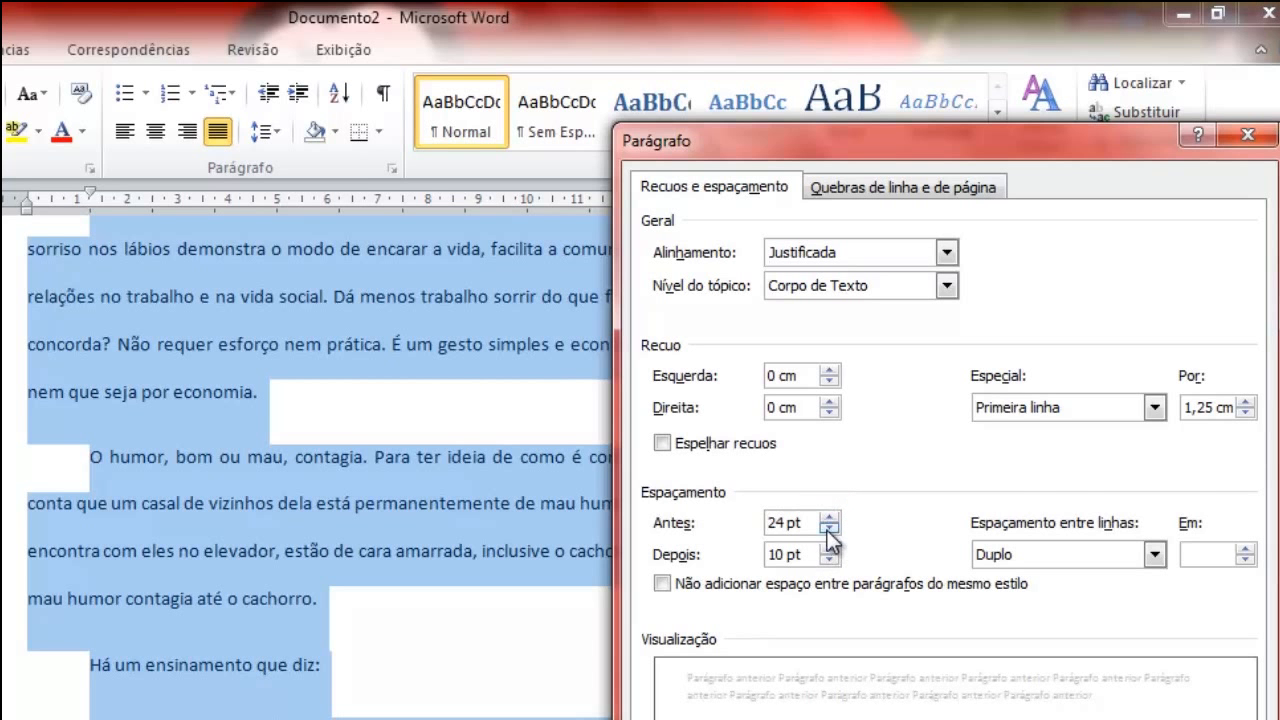
left_click(829, 529)
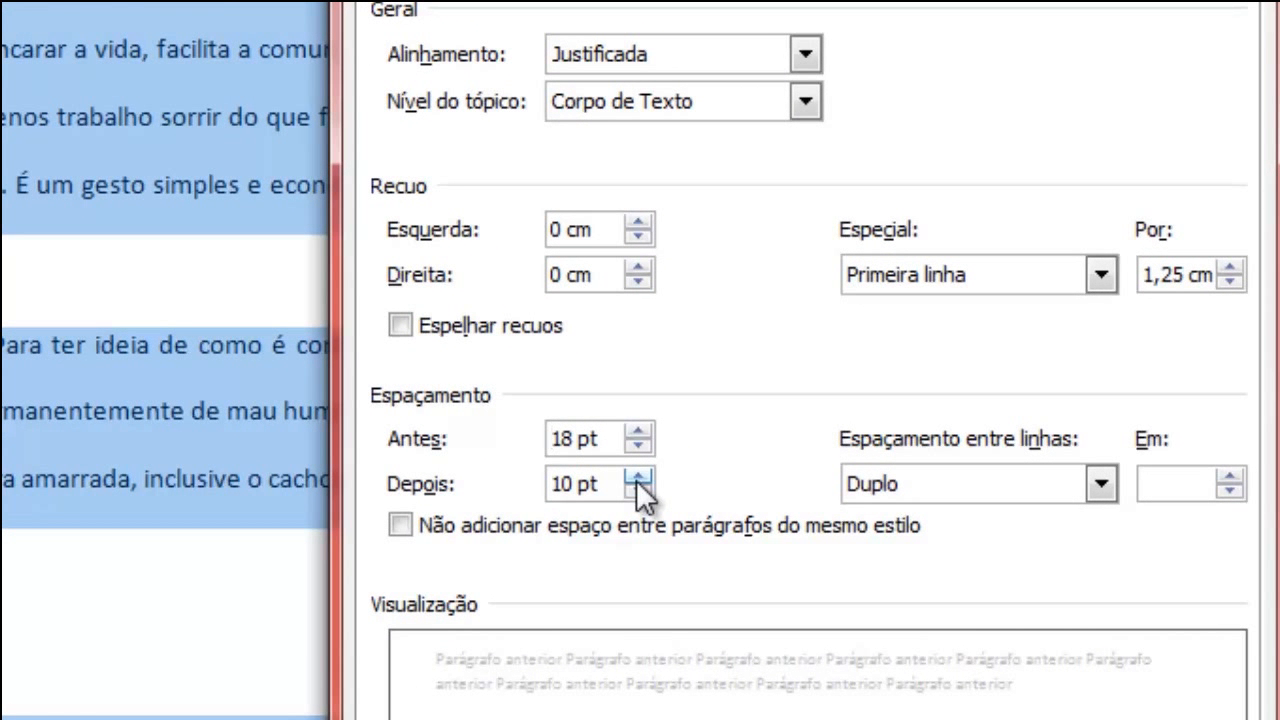
left_click(637, 476)
left_click(637, 476)
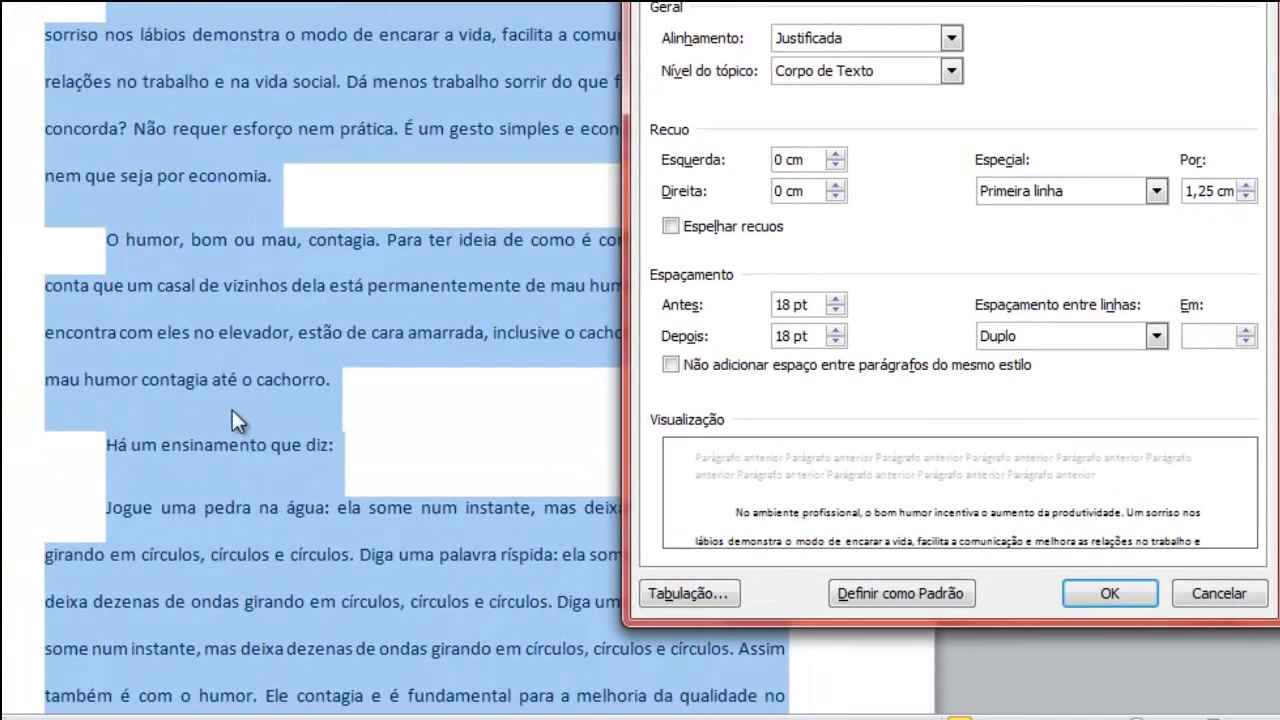
left_click(1090, 593)
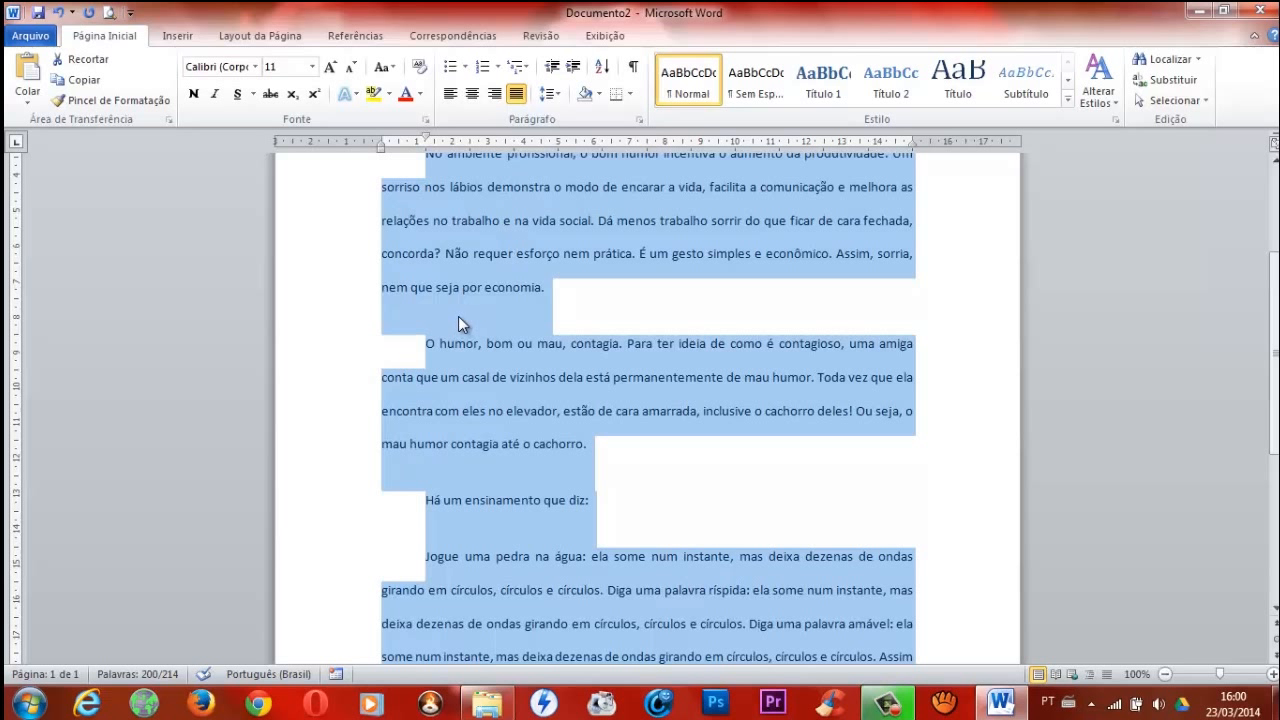
Step: Check the scope options for making the current paragraph settings the default, and close them without setting a default
left_click(640, 122)
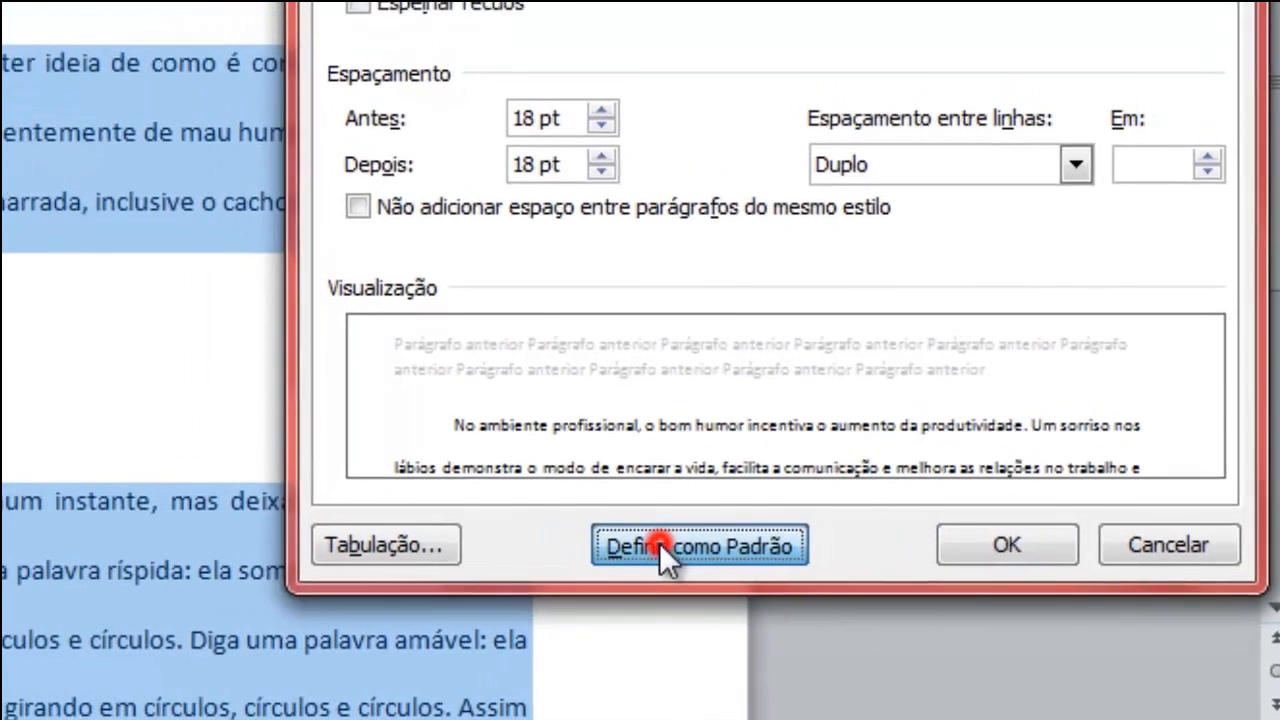
left_click(611, 529)
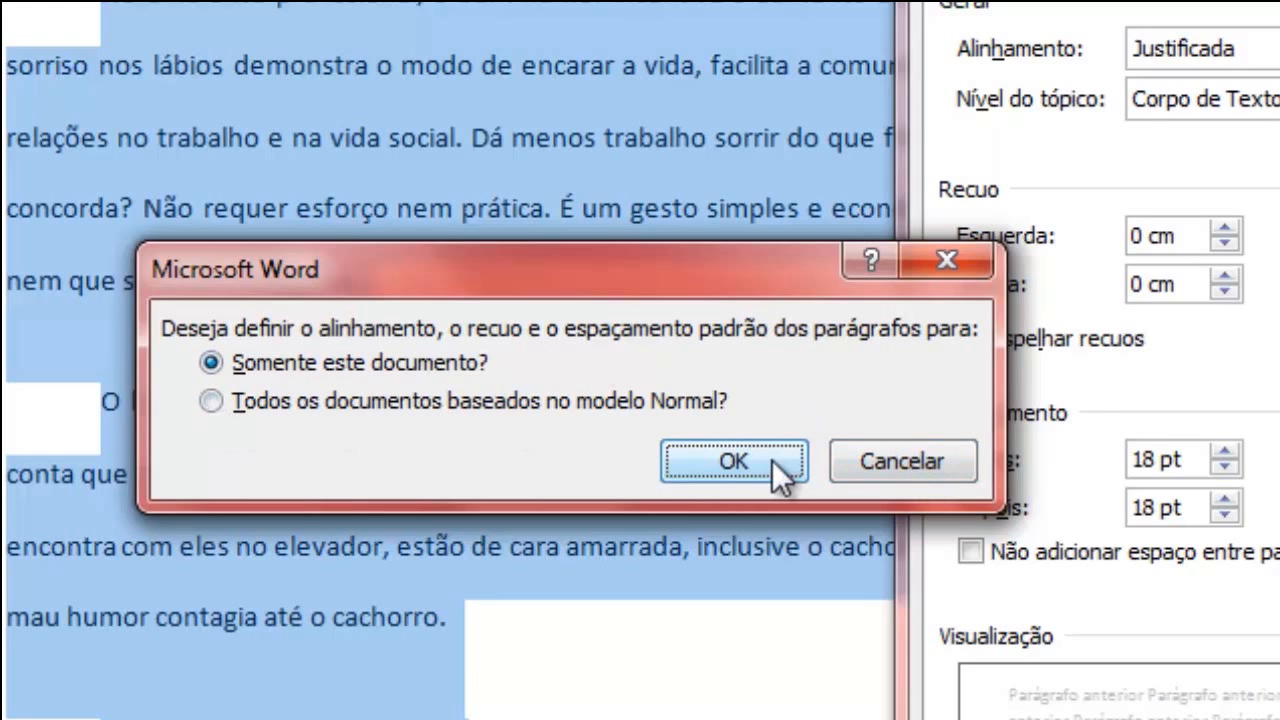
left_click(884, 459)
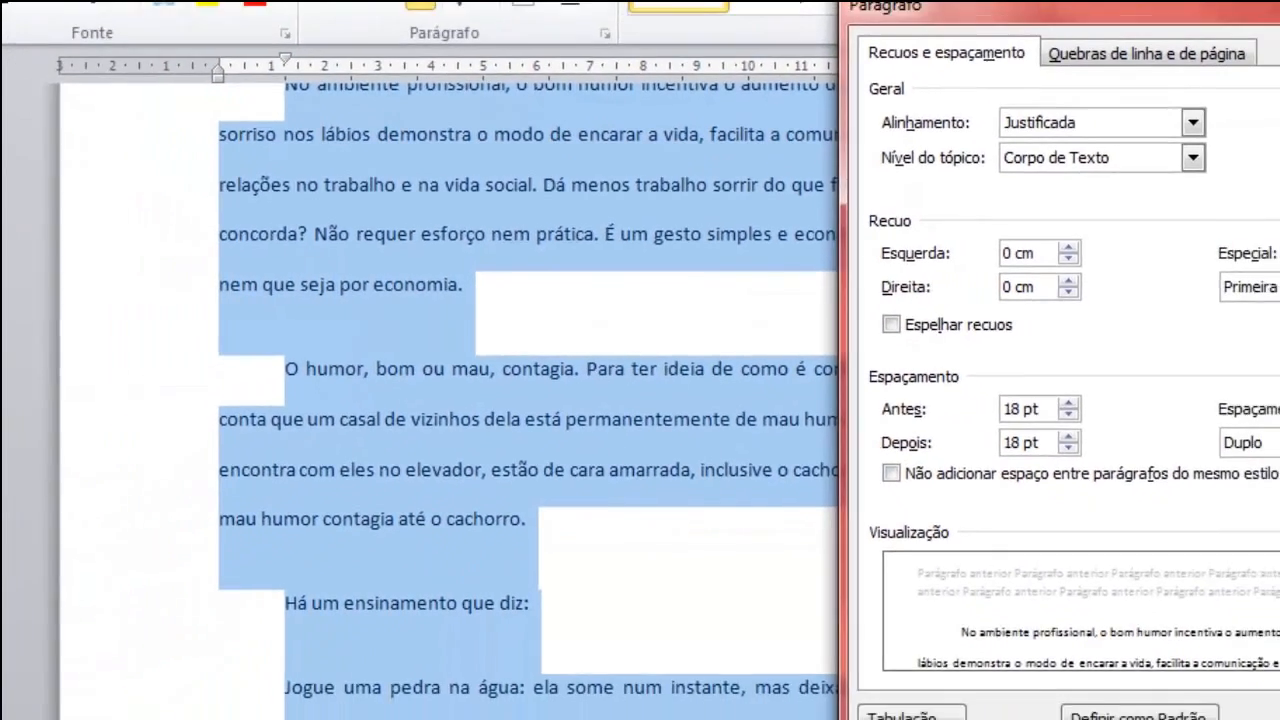
left_click(1141, 578)
Step: Deselect the body text and review the alignment, indents and paragraph spacing of the whole document
scroll(837, 621, "up", 4)
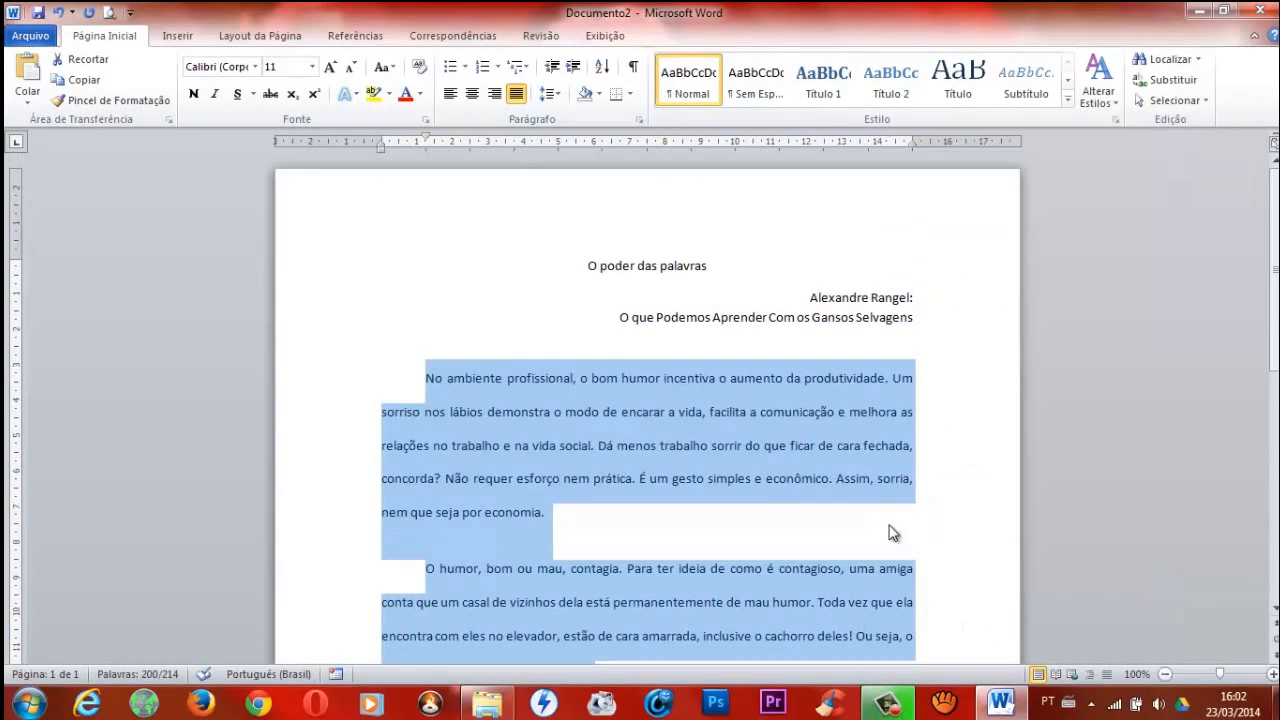
left_click(483, 368)
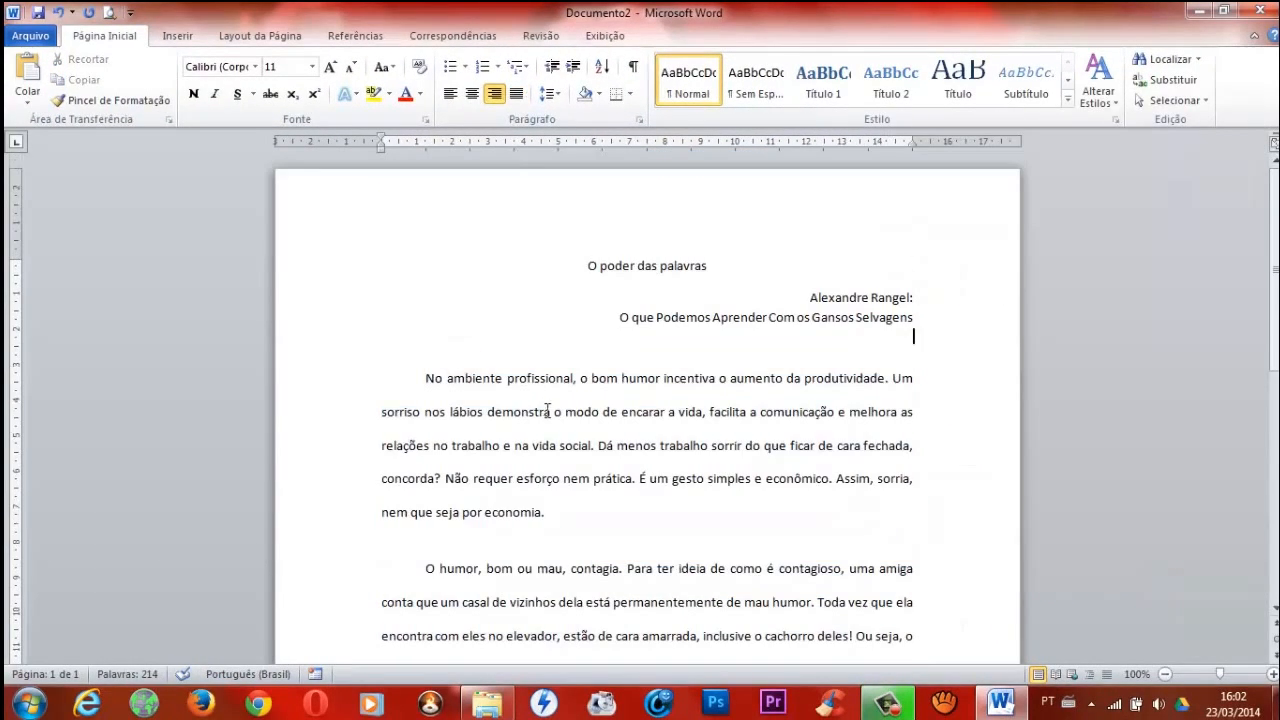
scroll(555, 416, "down", 2)
scroll(555, 416, "down", 6)
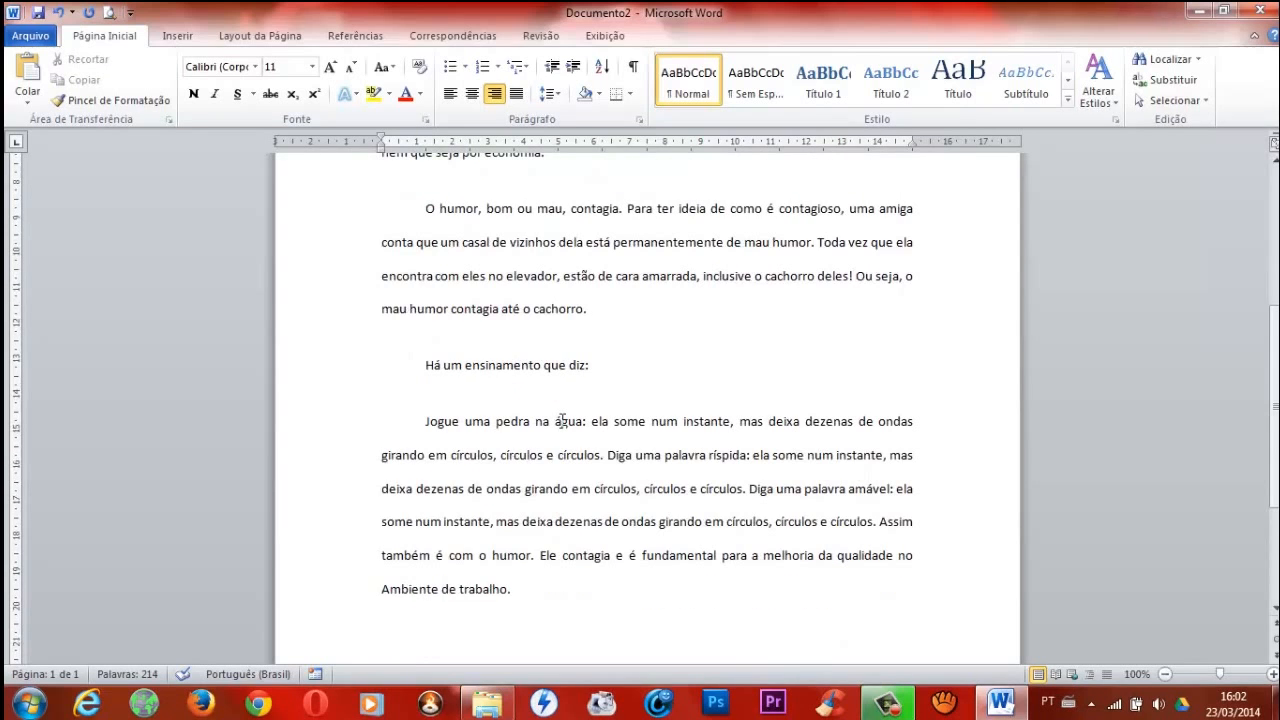
scroll(562, 420, "down", 3)
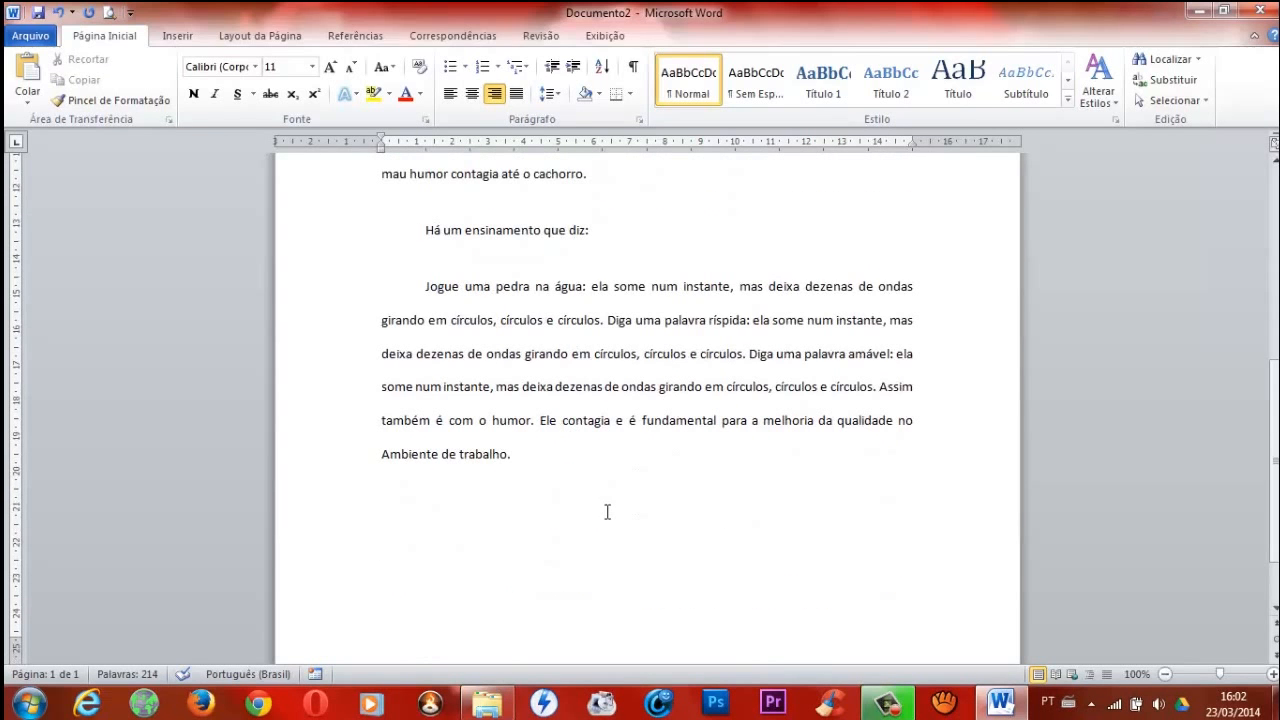
scroll(606, 514, "up", 7)
scroll(606, 521, "up", 4)
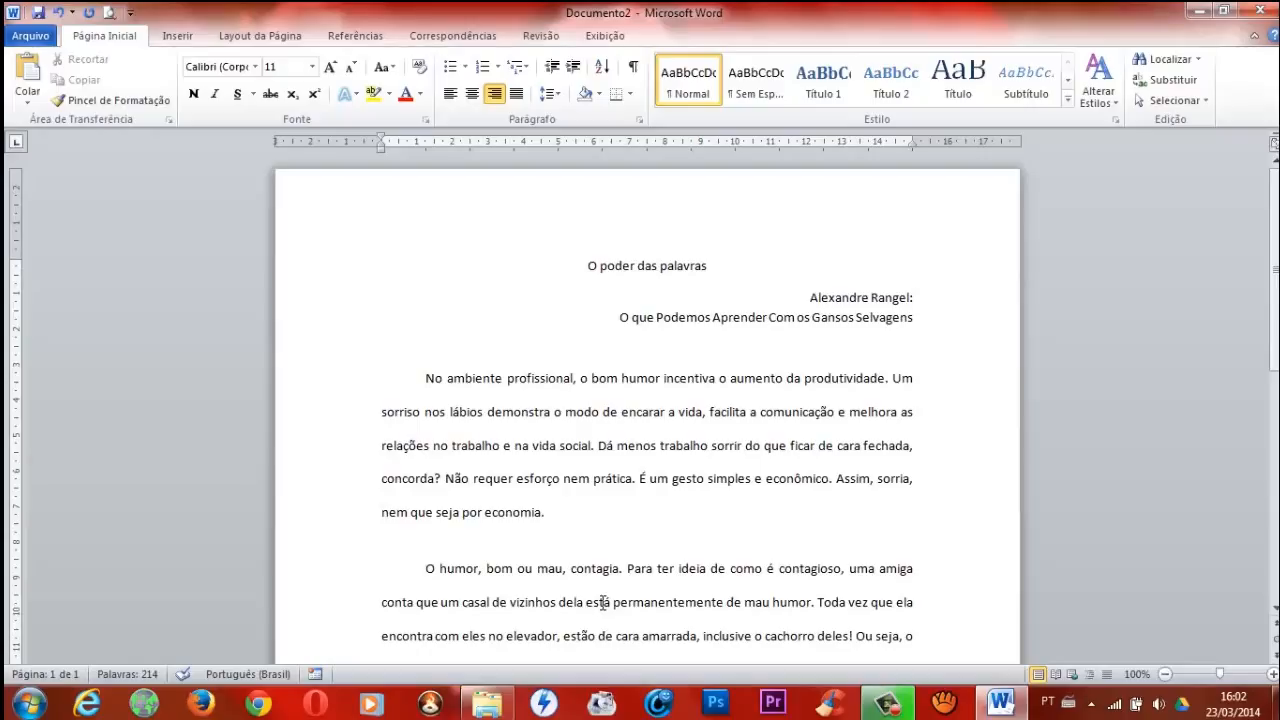
left_click(954, 334)
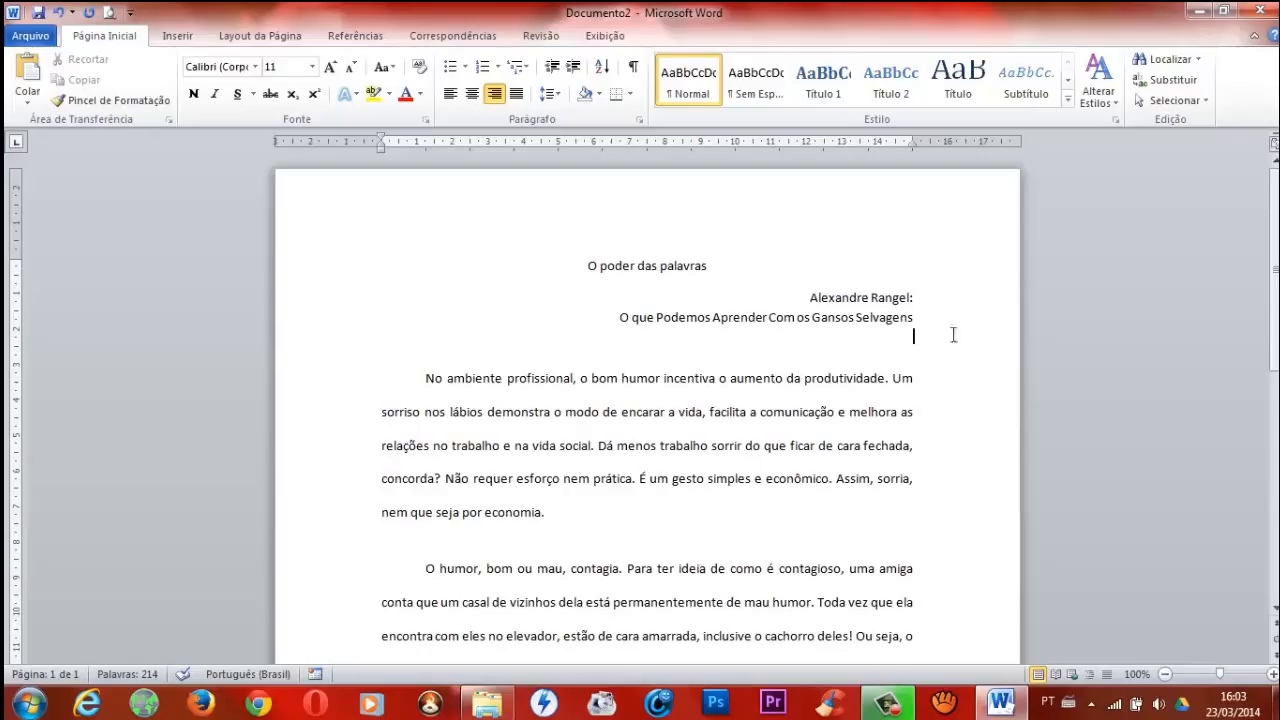